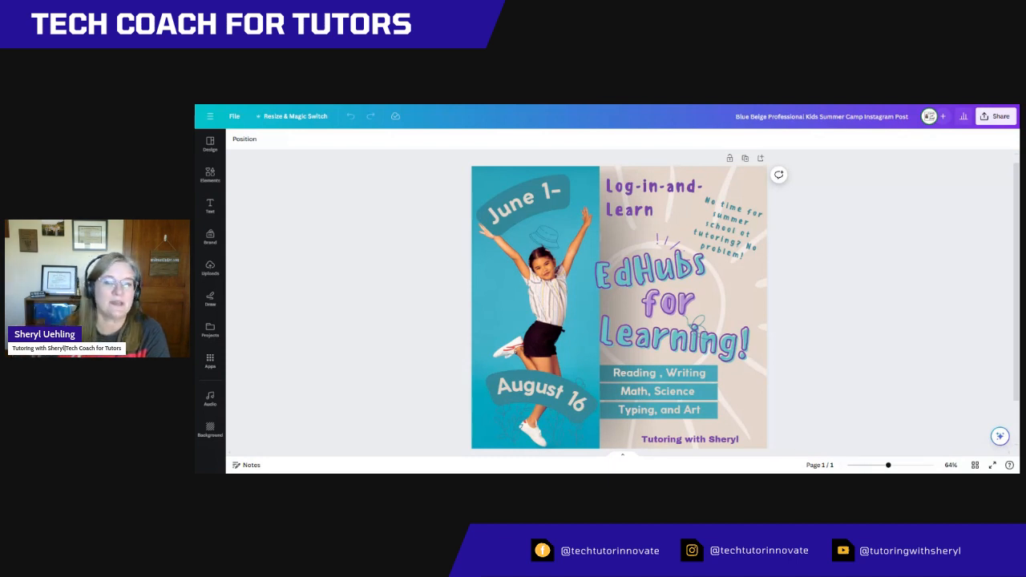
# Add a body text box to the flyer and enter 2024 in its placeholder text.
pyautogui.click(210, 207)
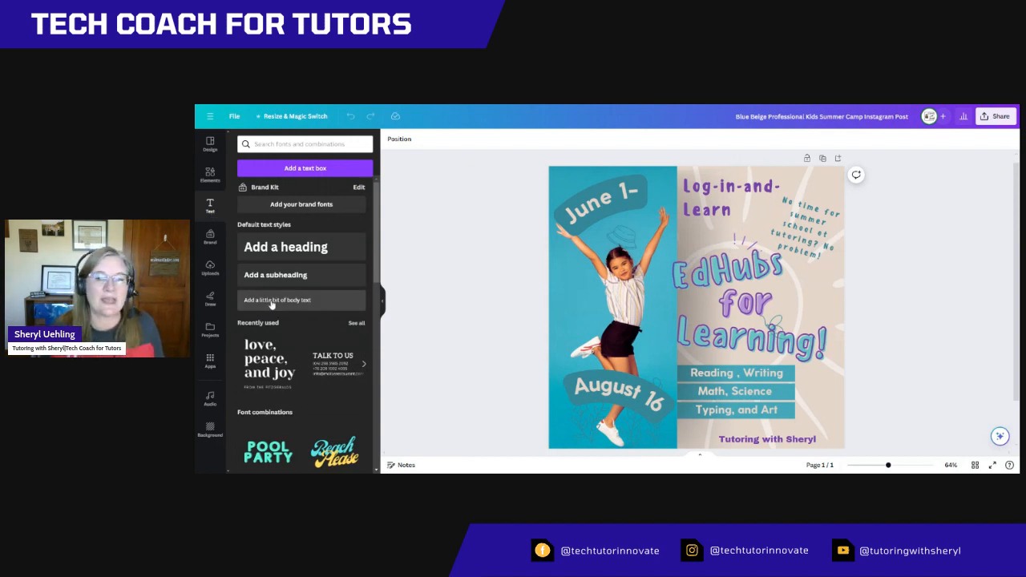
pyautogui.click(273, 301)
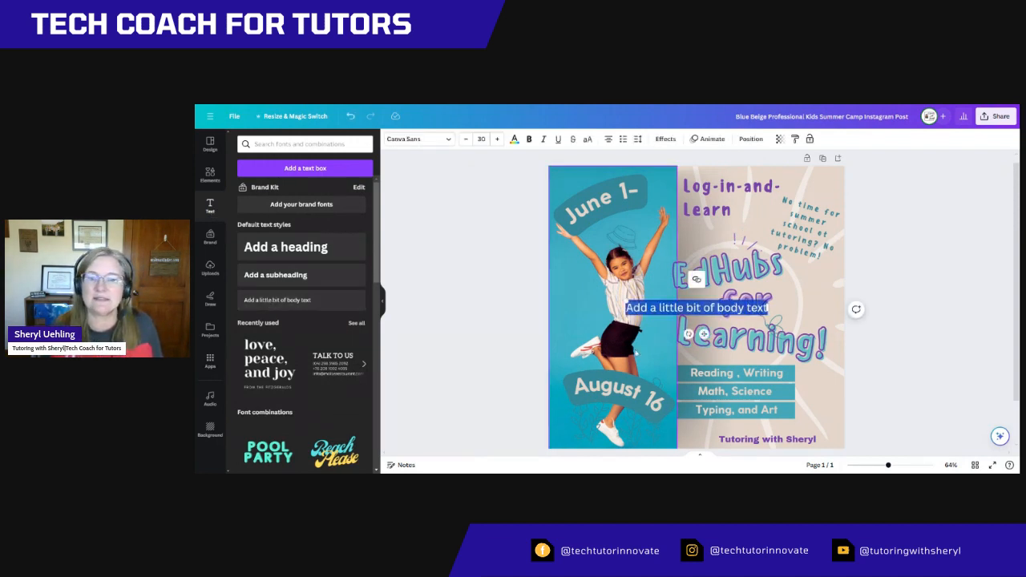
pyautogui.click(813, 385)
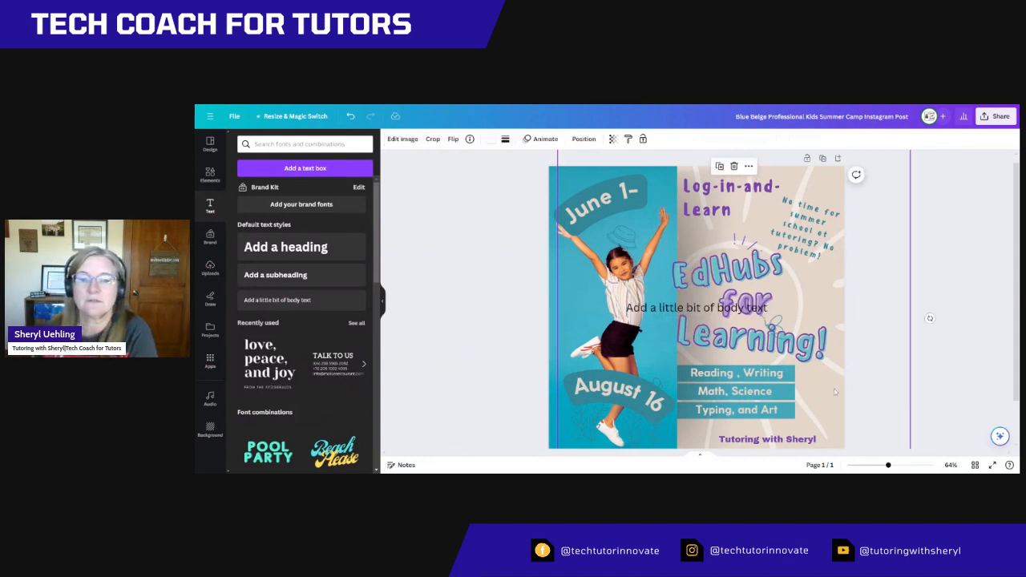
pyautogui.doubleClick(742, 308)
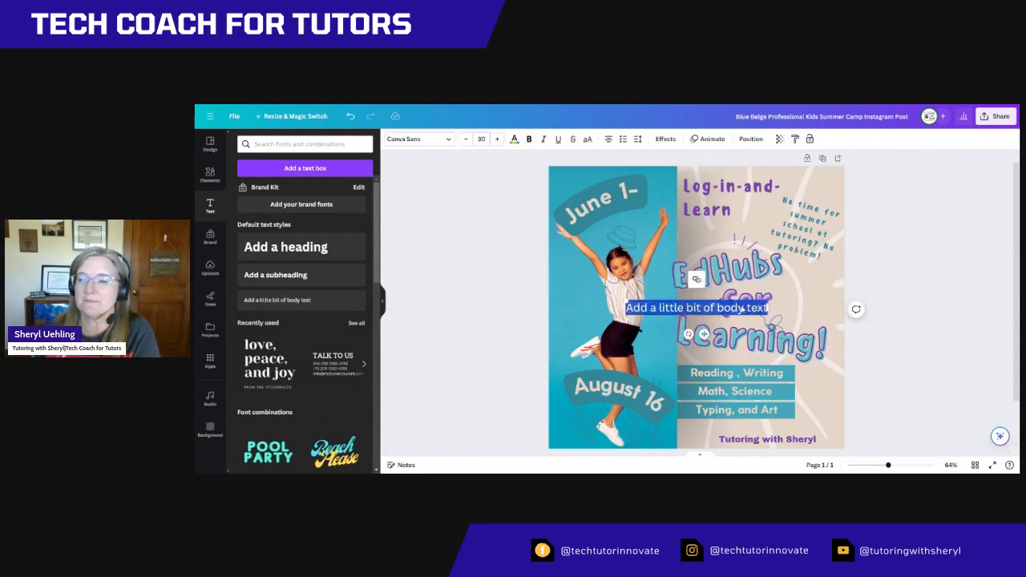
pyautogui.click(734, 308)
pyautogui.write('2024')
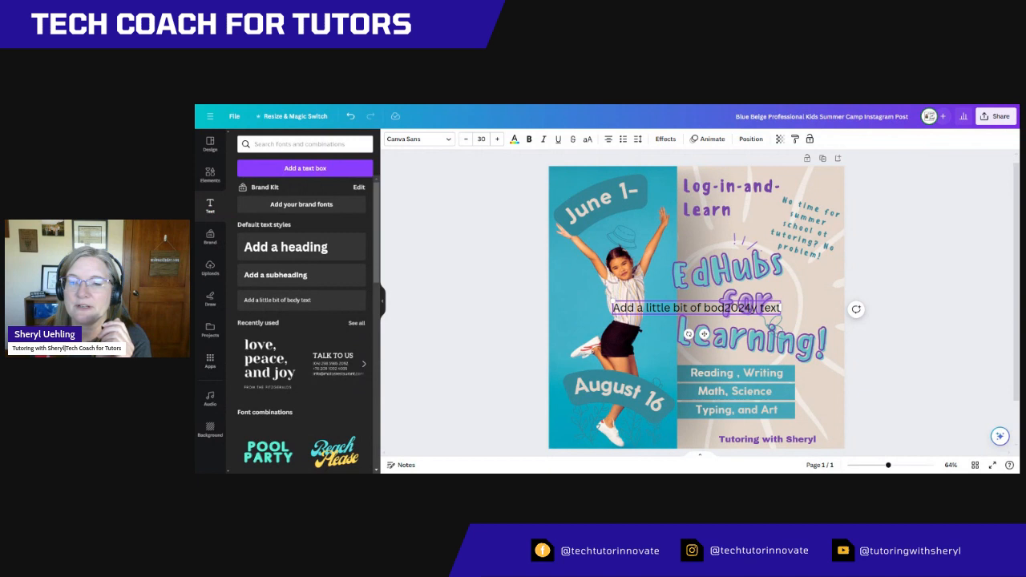
# Delete the placeholder words around 2024 and move the text box just below the "August 16" banner.
pyautogui.hotkey('shift', 'Left')
pyautogui.hotkey('shift', 'Left')
pyautogui.hotkey('shift', 'Left')
pyautogui.hotkey('shift', 'Left')
pyautogui.hotkey('shift', 'Right')
pyautogui.hotkey('shift', 'Right')
pyautogui.hotkey('shift', 'Right')
pyautogui.hotkey('shift', 'Right')
pyautogui.hotkey('shift', 'Right')
pyautogui.hotkey('shift', 'Right')
pyautogui.hotkey('shift', 'Right')
pyautogui.hotkey('shift', 'Right')
pyautogui.hotkey('shift', 'Right')
pyautogui.hotkey('shift', 'Right')
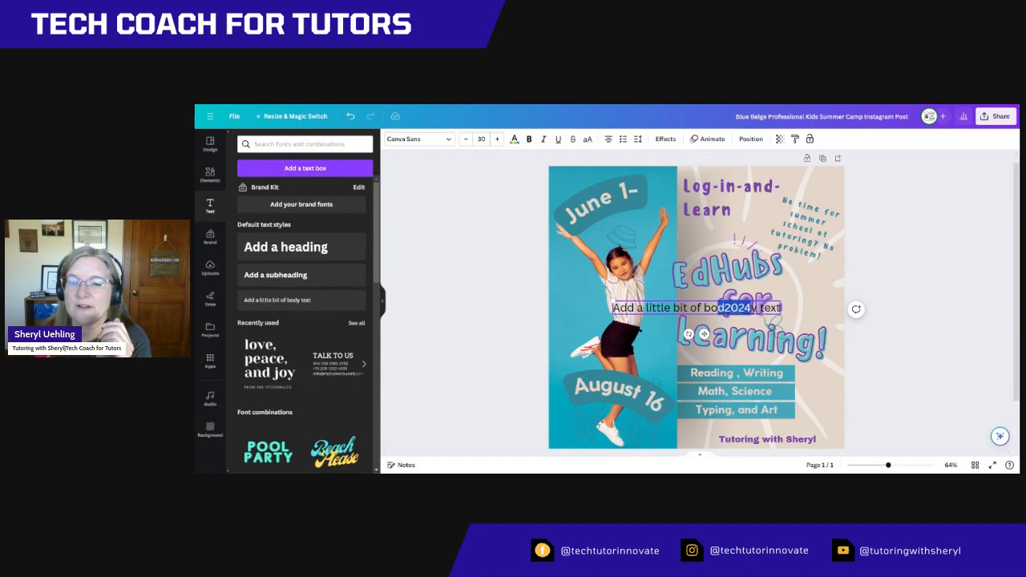
pyautogui.press('BackSpace')
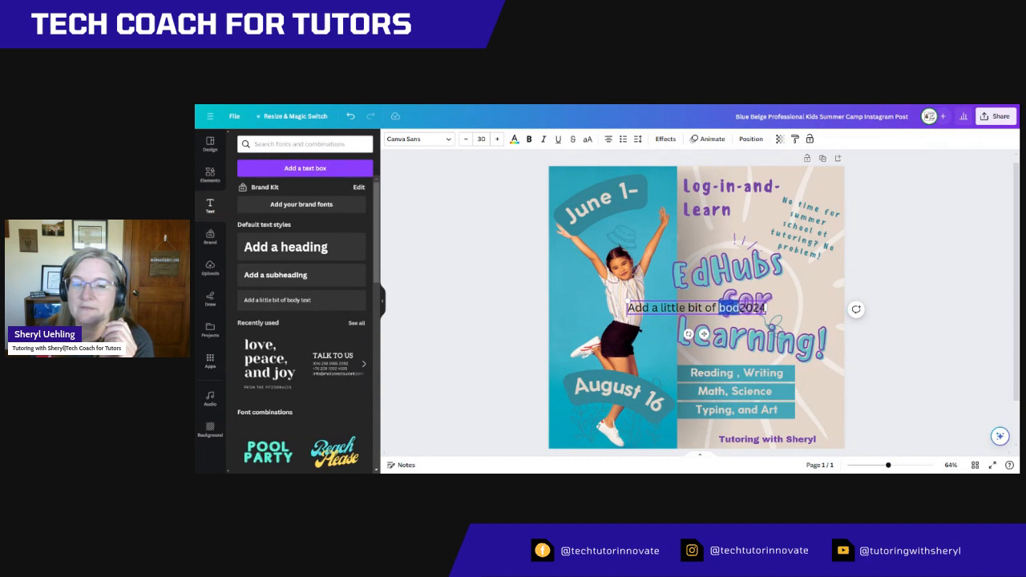
pyautogui.hotkey('shift', 'Left')
pyautogui.hotkey('shift', 'Left')
pyautogui.hotkey('shift', 'Left')
pyautogui.hotkey('shift', 'Left')
pyautogui.hotkey('shift', 'Left')
pyautogui.hotkey('shift', 'Left')
pyautogui.hotkey('shift', 'Left')
pyautogui.hotkey('shift', 'Left')
pyautogui.hotkey('shift', 'Left')
pyautogui.hotkey('shift', 'Left')
pyautogui.hotkey('shift', 'Left')
pyautogui.hotkey('shift', 'Left')
pyautogui.hotkey('shift', 'Left')
pyautogui.hotkey('shift', 'Left')
pyautogui.hotkey('shift', 'Left')
pyautogui.hotkey('shift', 'Left')
pyautogui.hotkey('shift', 'Left')
pyautogui.hotkey('shift', 'Left')
pyautogui.hotkey('shift', 'Left')
pyautogui.hotkey('shift', 'Left')
pyautogui.press('BackSpace')
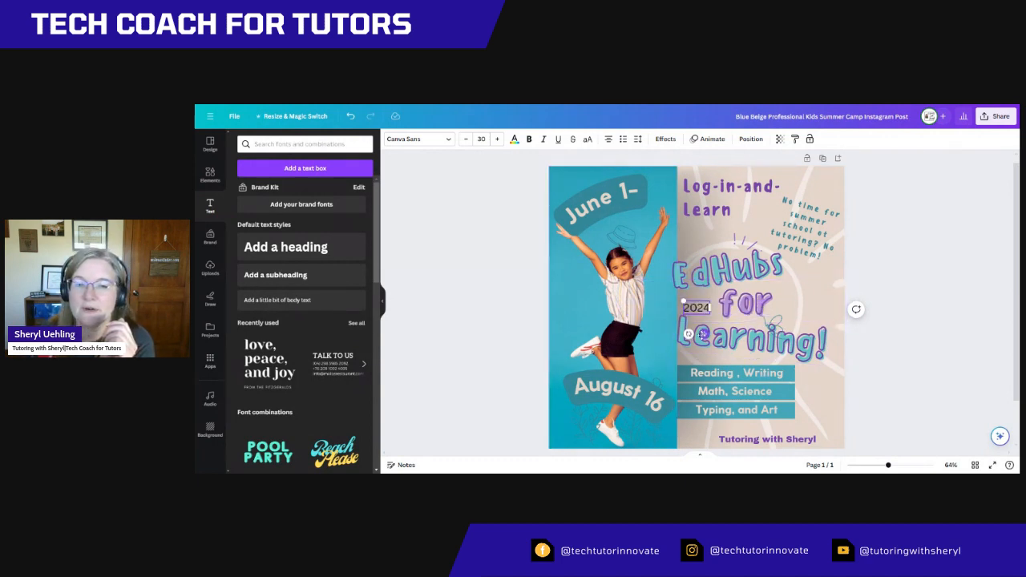
pyautogui.moveTo(704, 334); pyautogui.dragTo(645, 445)
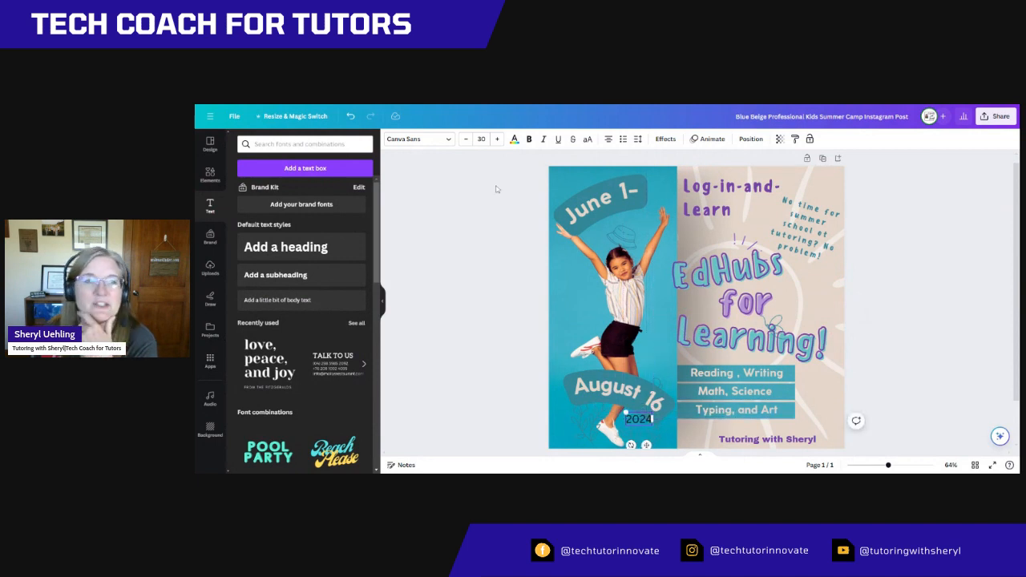
# Set the 2024 text to the Anton font and enlarge it to size 43.2.
pyautogui.click(449, 140)
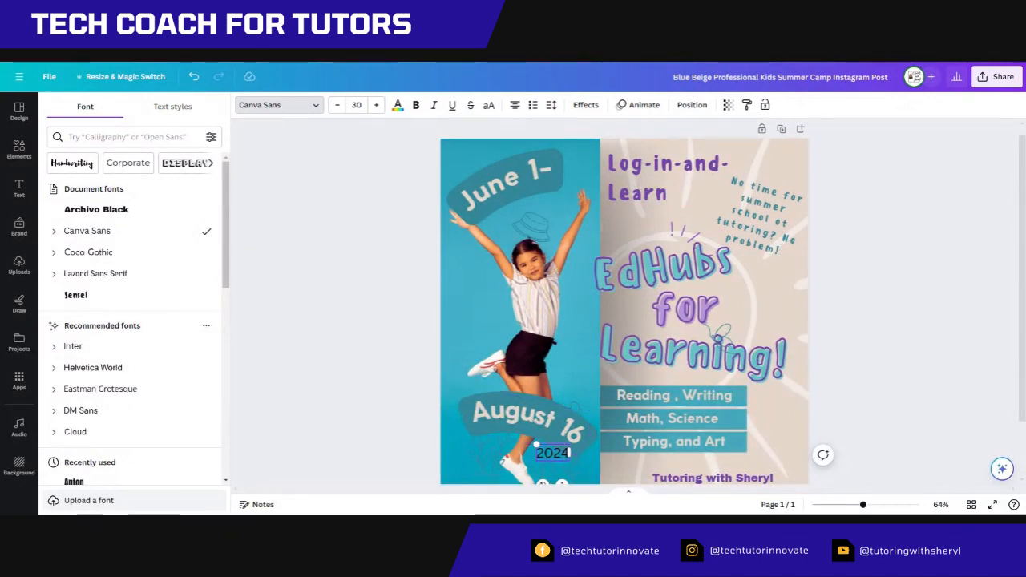
pyautogui.doubleClick(553, 453)
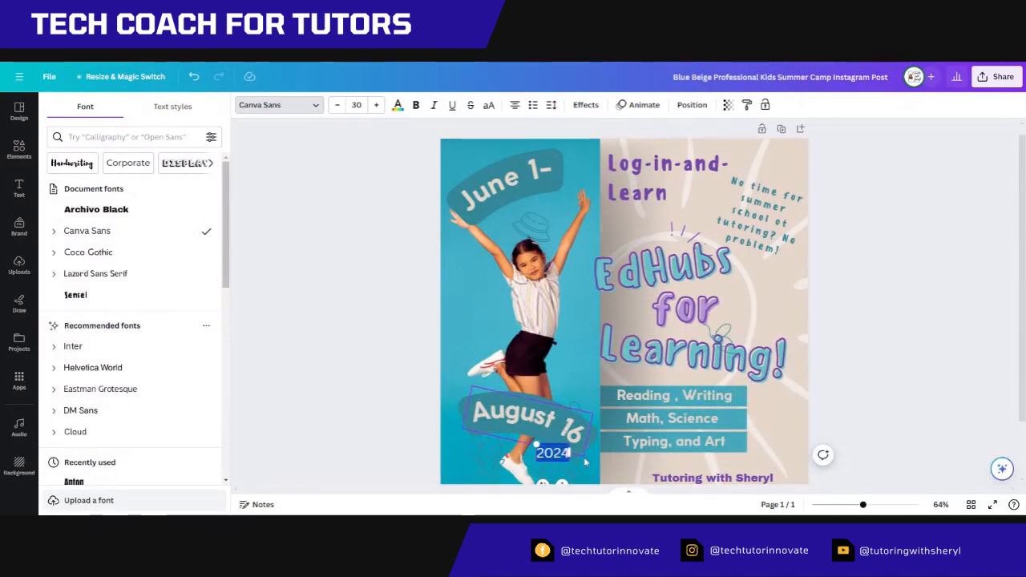
pyautogui.scroll(-3, 81, 401)
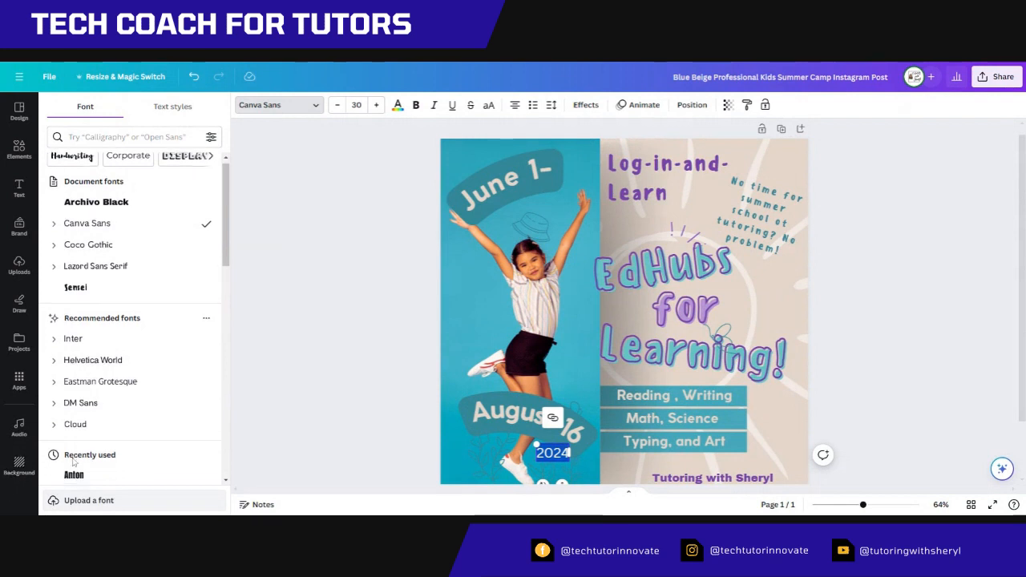
pyautogui.click(70, 377)
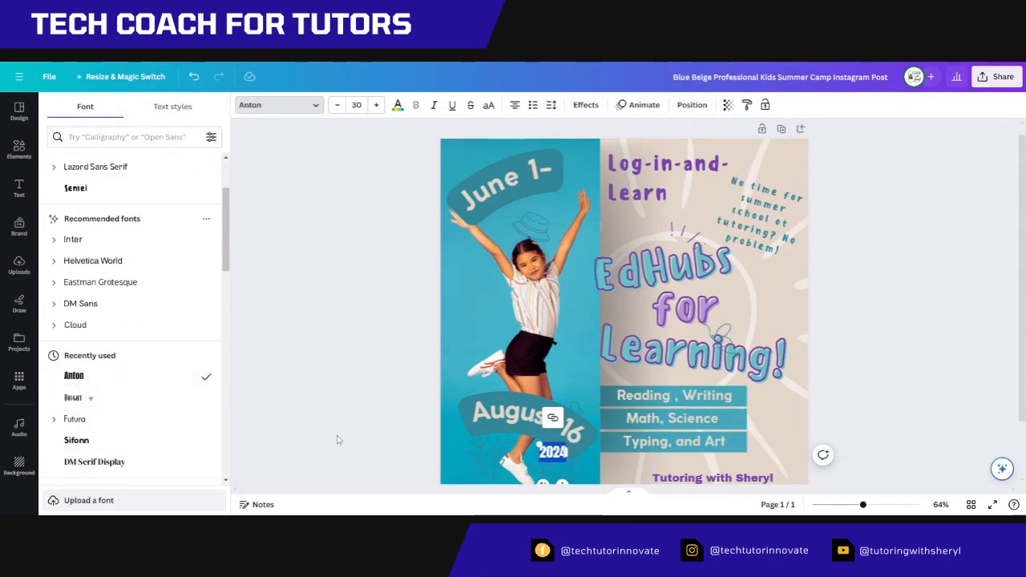
pyautogui.moveTo(539, 444); pyautogui.dragTo(527, 437)
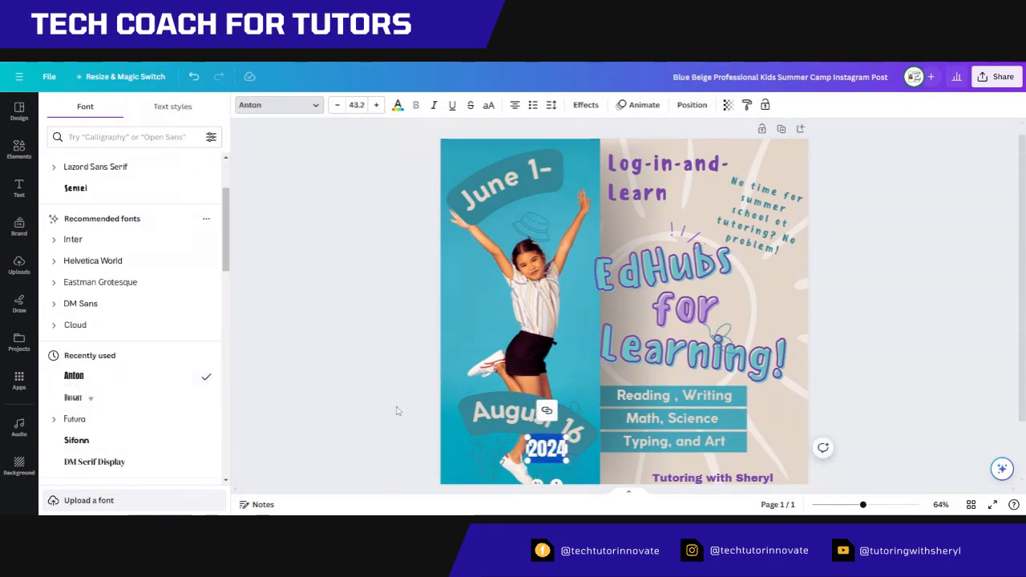
pyautogui.click(397, 411)
pyautogui.click(472, 353)
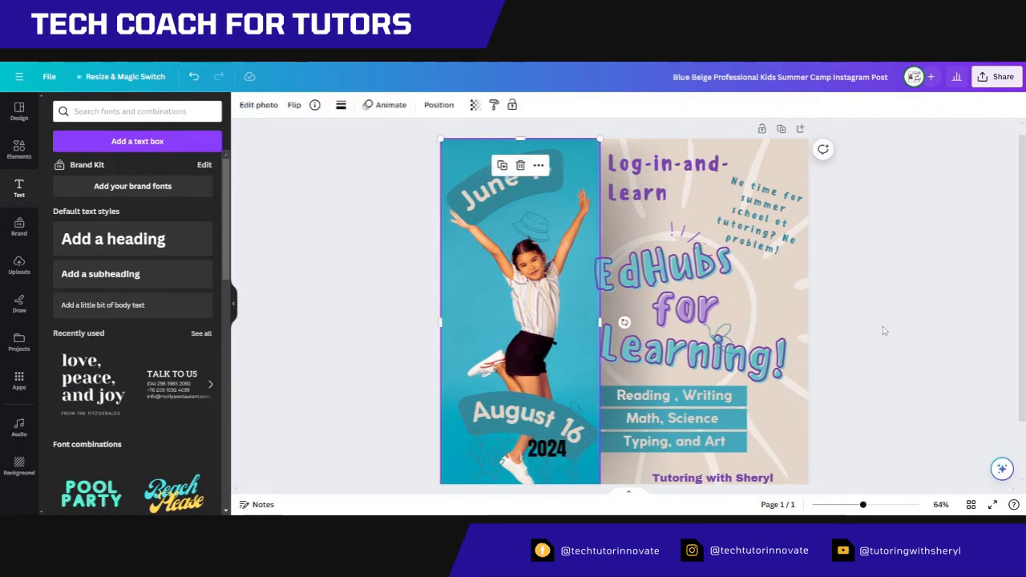
pyautogui.click(789, 271)
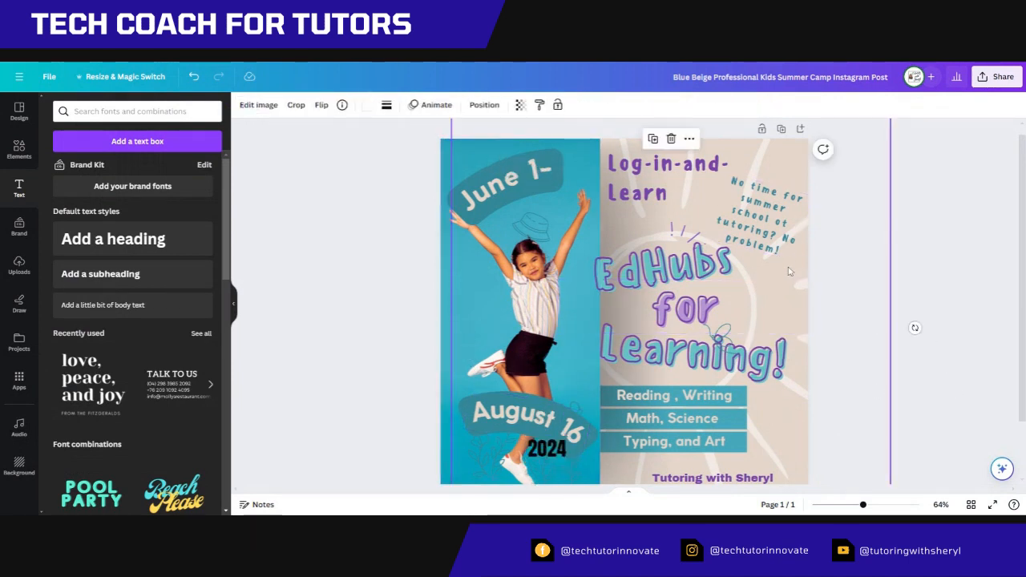
pyautogui.doubleClick(789, 271)
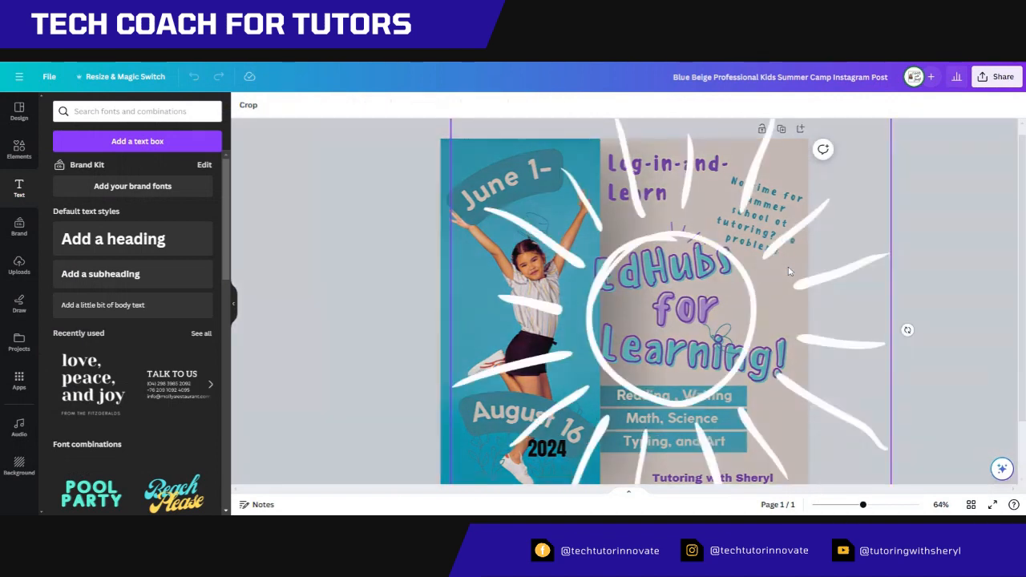
pyautogui.moveTo(789, 268)
pyautogui.mouseDown()
pyautogui.moveTo(823, 267)
pyautogui.moveTo(784, 269)
pyautogui.mouseUp()
pyautogui.click(936, 294)
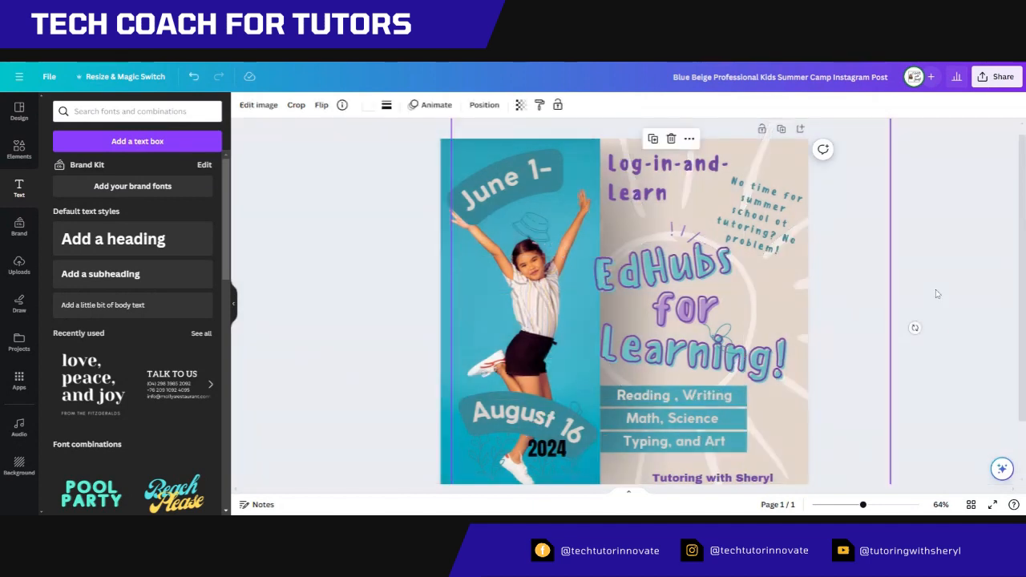
# Try pink on the sun graphic behind the title, and settle on the default solid yellow.
pyautogui.click(793, 264)
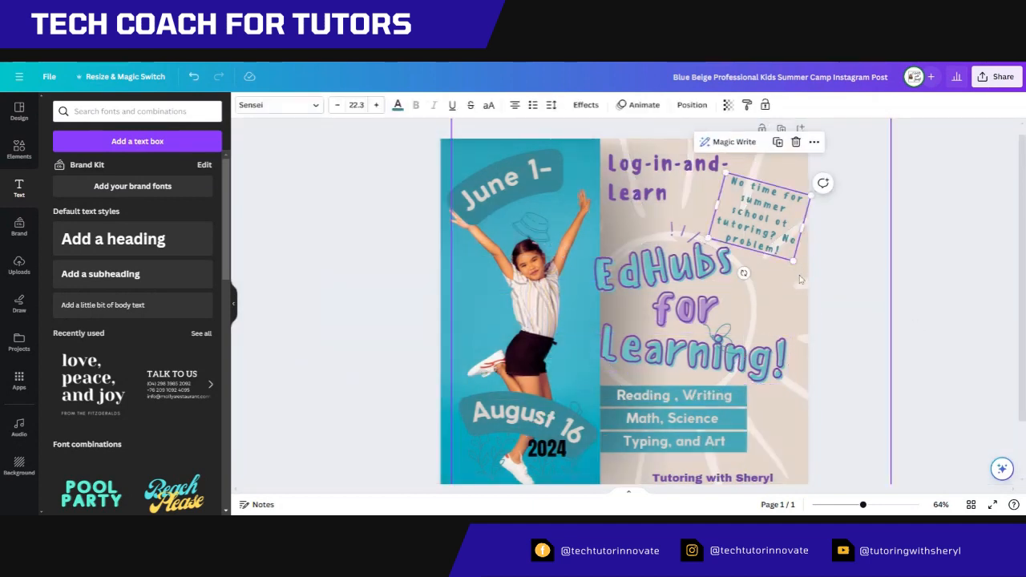
pyautogui.click(800, 273)
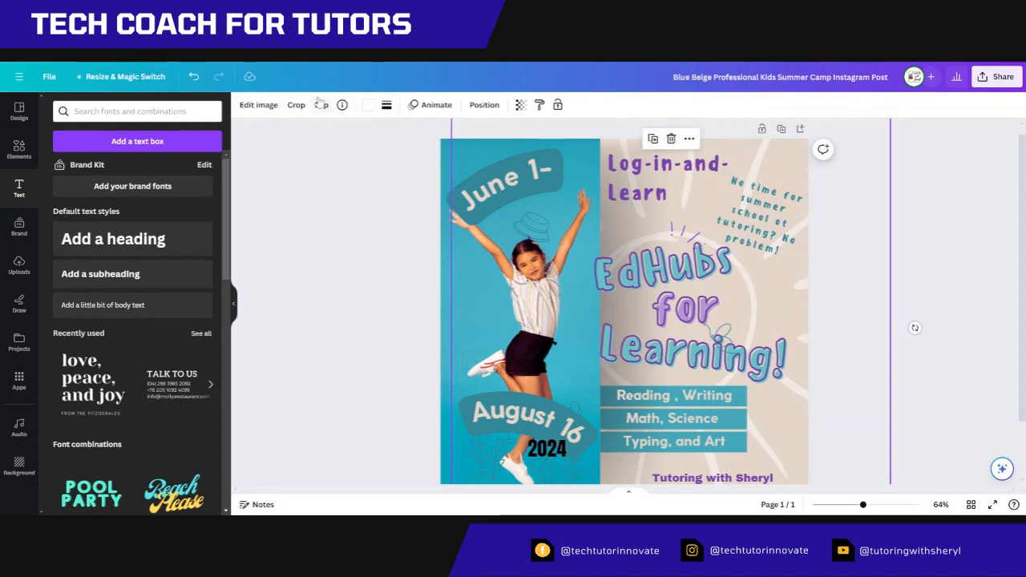
pyautogui.click(374, 107)
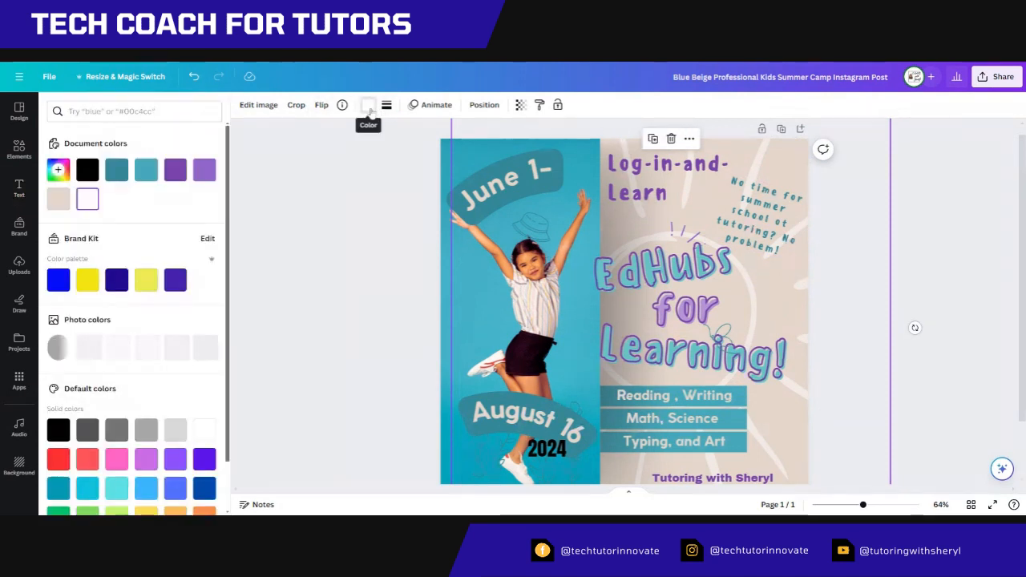
pyautogui.scroll(-1, 85, 288)
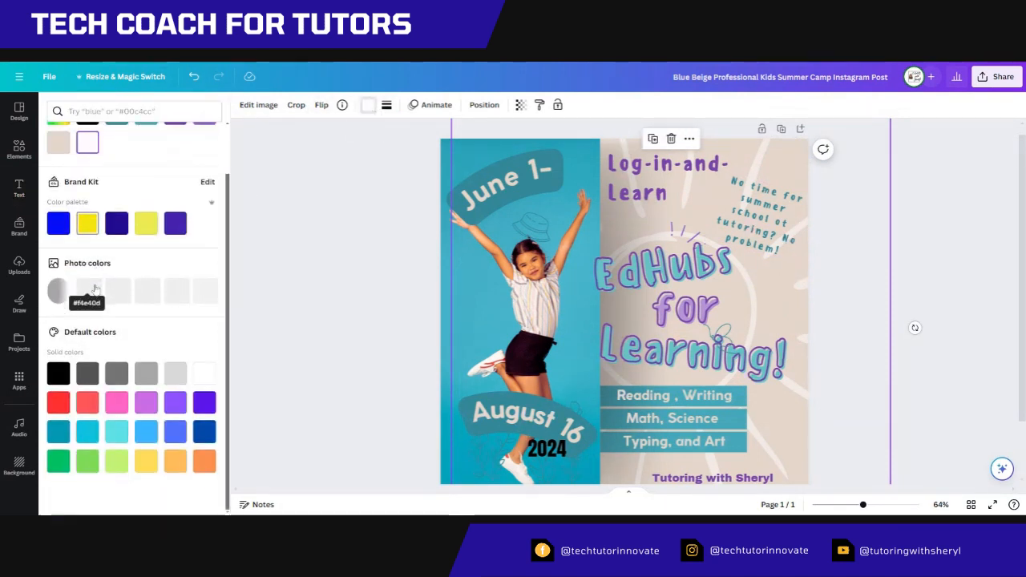
pyautogui.click(114, 405)
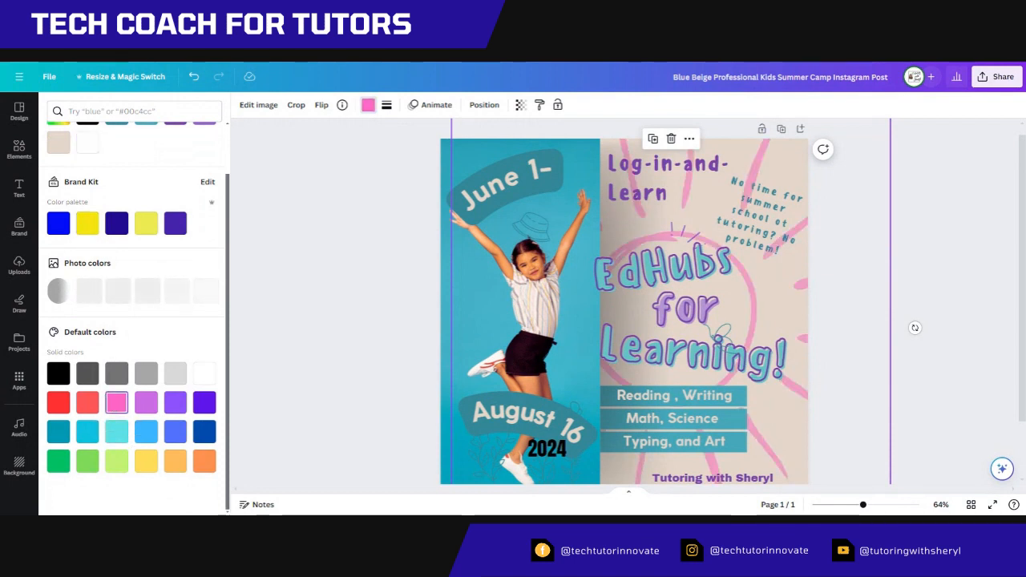
pyautogui.click(147, 470)
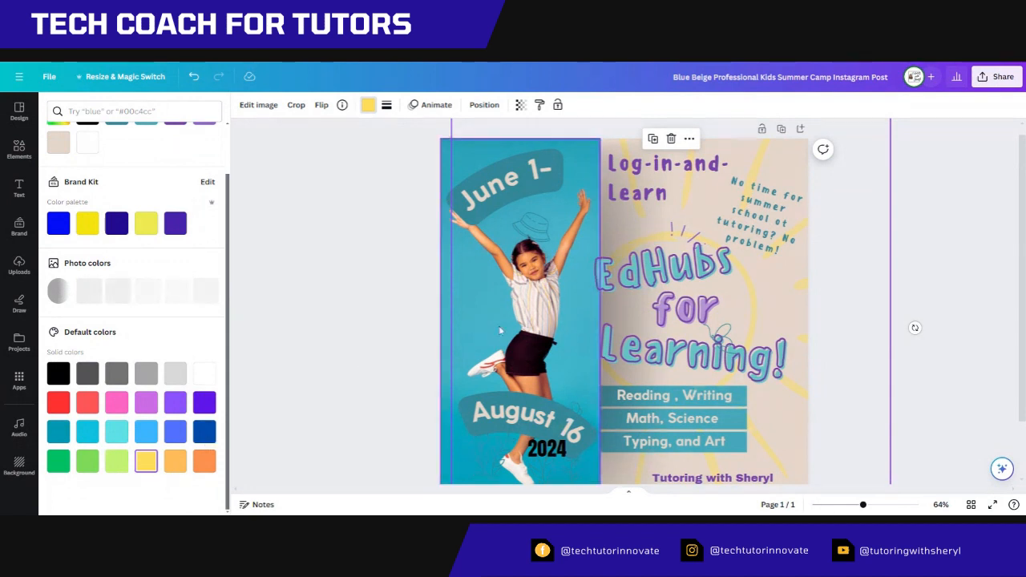
# Shift the sun graphic aside to the right and fill the page background with the linear gradient #cdffd8 to #94b9ff.
pyautogui.moveTo(475, 337); pyautogui.dragTo(774, 337)
pyautogui.click(634, 225)
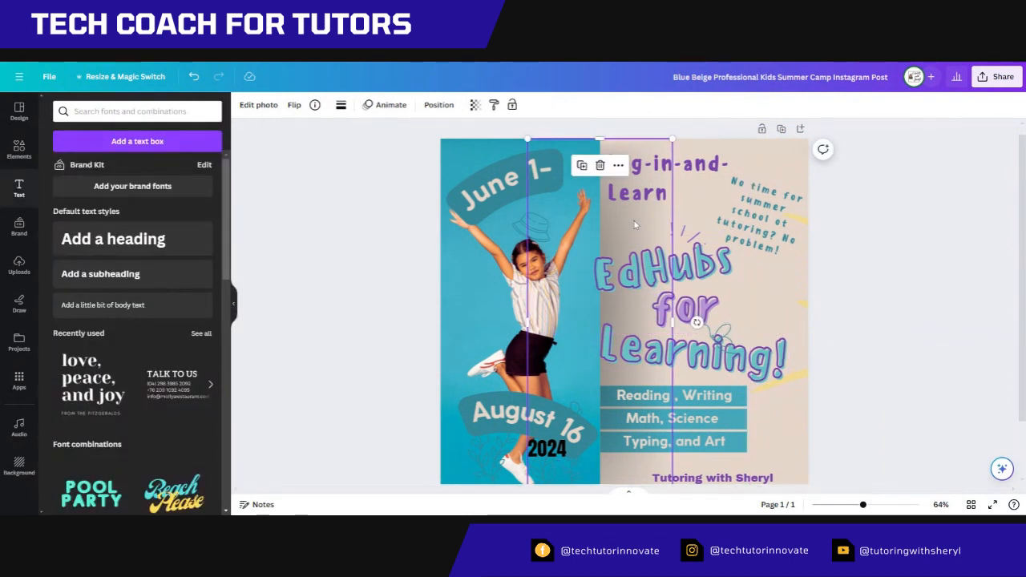
pyautogui.click(696, 218)
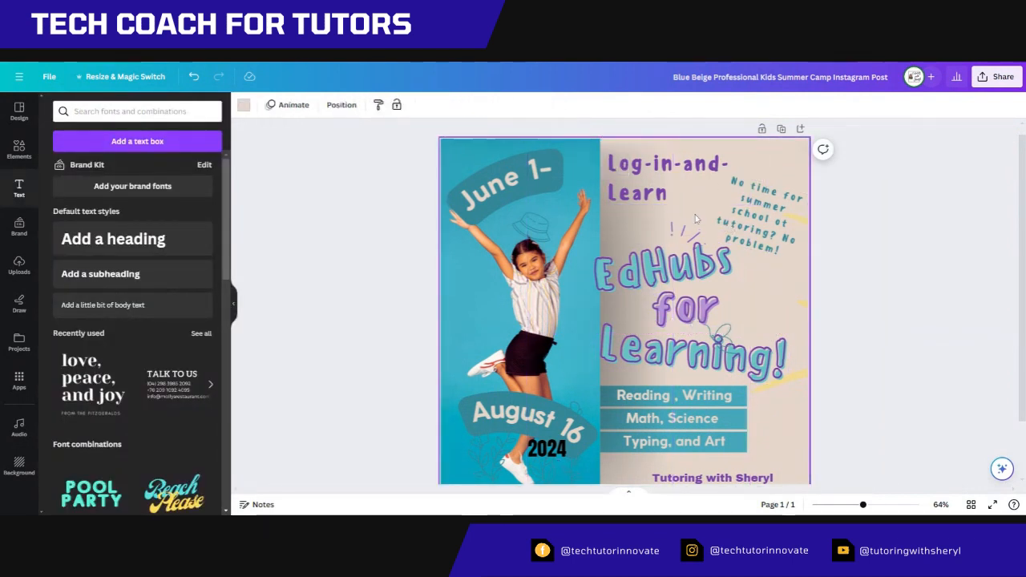
pyautogui.click(244, 105)
pyautogui.scroll(-3, 183, 388)
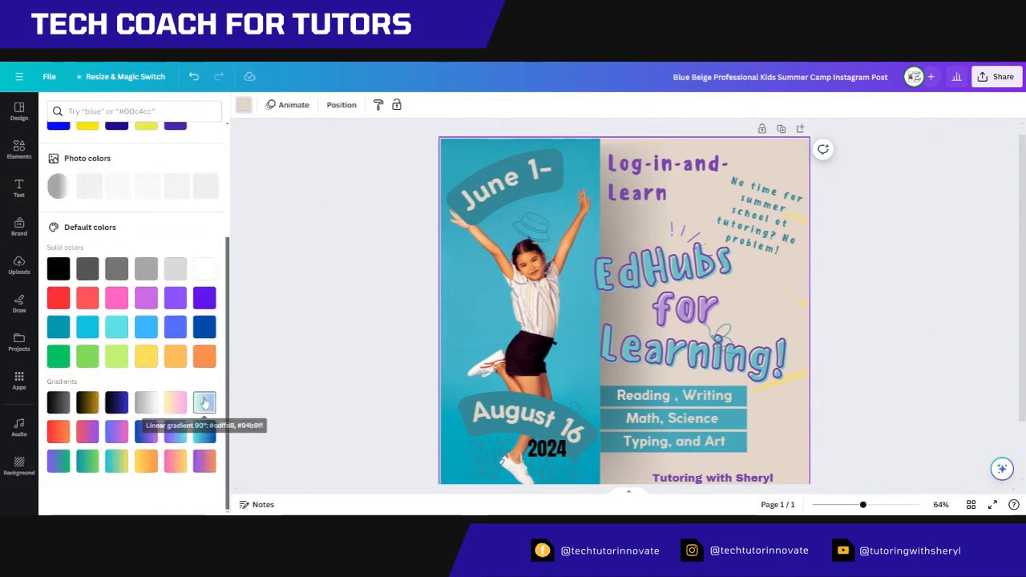
pyautogui.click(204, 401)
# Move the yellow sun graphic back to the left, behind the "EdHubs for Learning!" title.
pyautogui.click(805, 311)
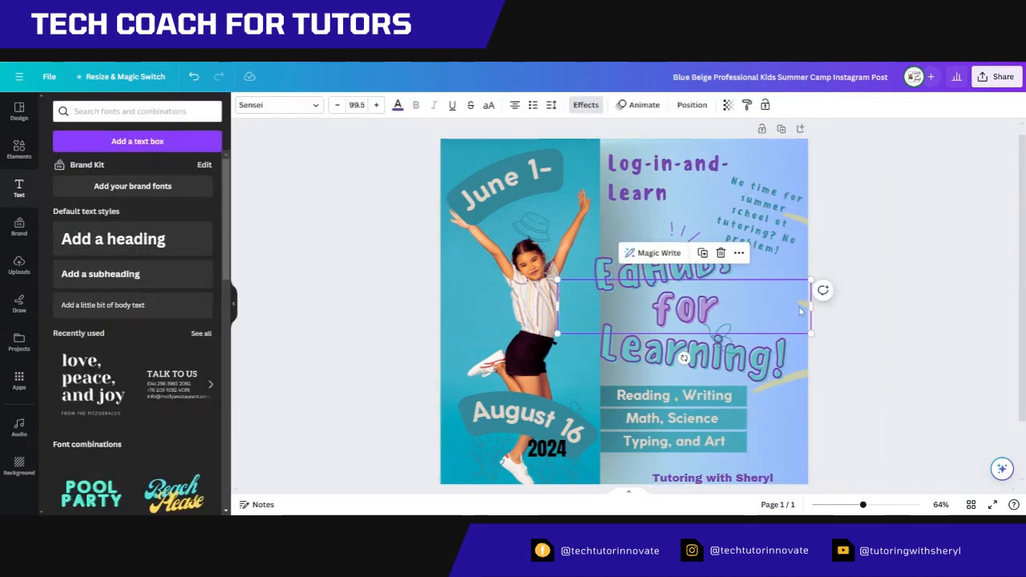
pyautogui.moveTo(801, 244); pyautogui.dragTo(520, 222)
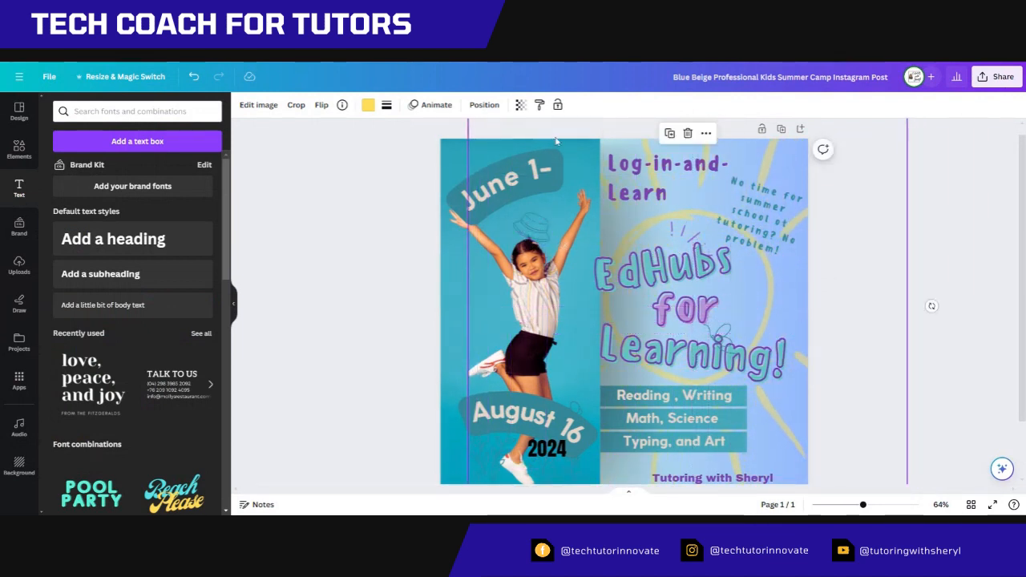
# Recolor the whole "Log-in-and-Learn" heading with the dark purple from the Brand Kit palette.
pyautogui.click(668, 187)
pyautogui.doubleClick(664, 195)
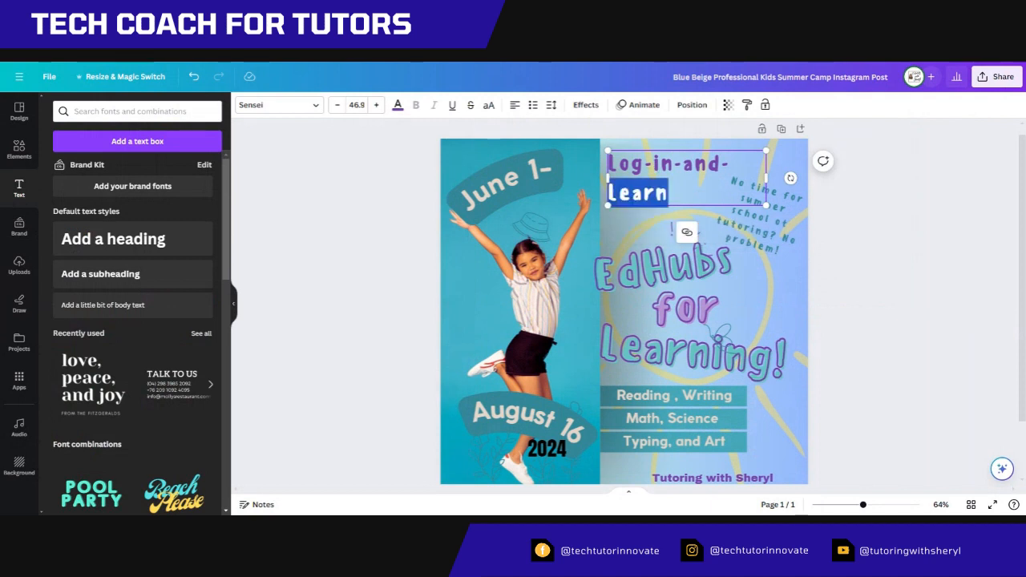
pyautogui.tripleClick(664, 195)
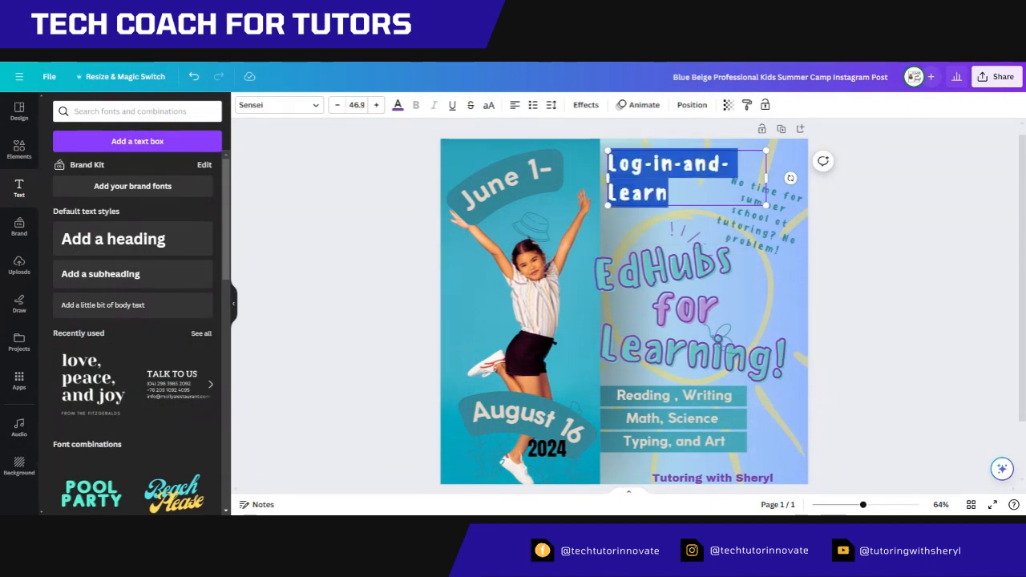
pyautogui.click(398, 105)
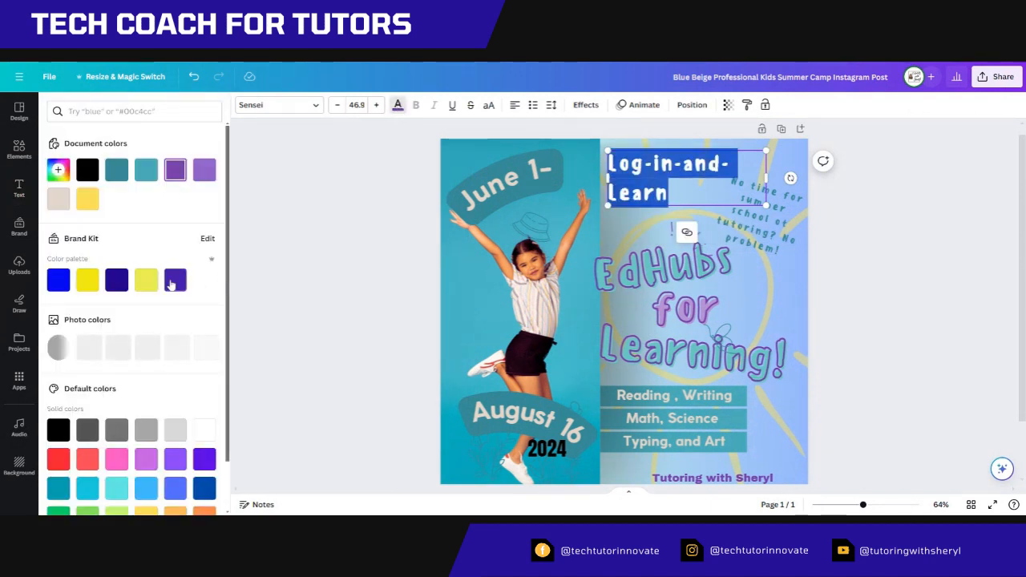
pyautogui.click(175, 280)
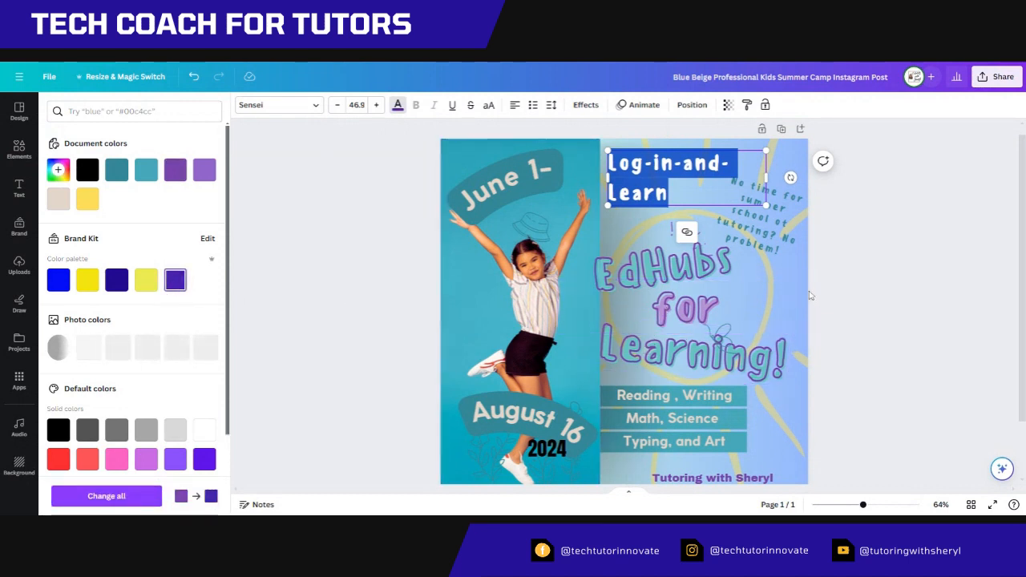
# Recolor the whole slanted "No time for summer school or tutoring? No problem!" text with the Brand Kit palette's dark purple.
pyautogui.click(784, 259)
pyautogui.doubleClick(752, 215)
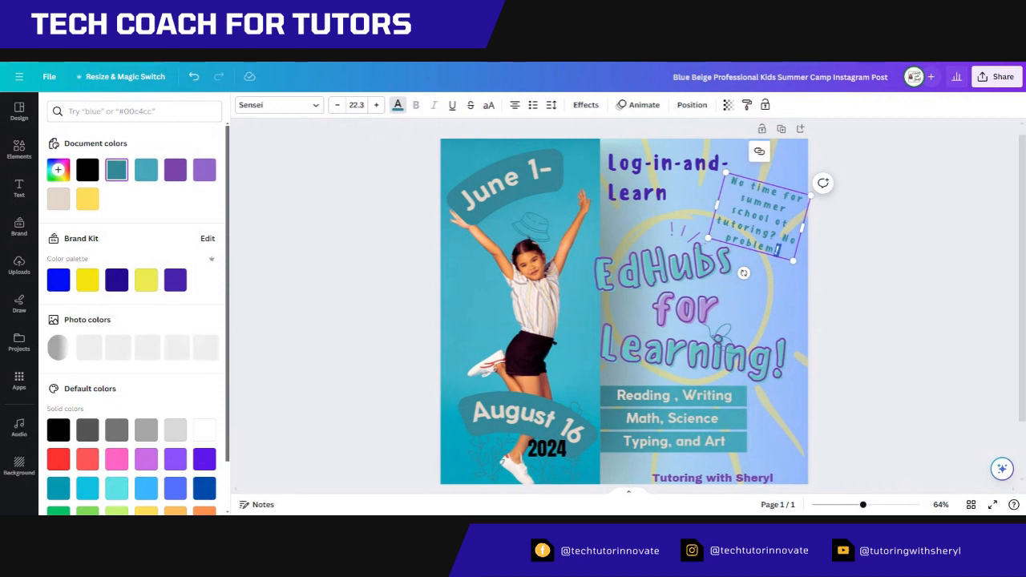
pyautogui.hotkey('ctrl', 'a')
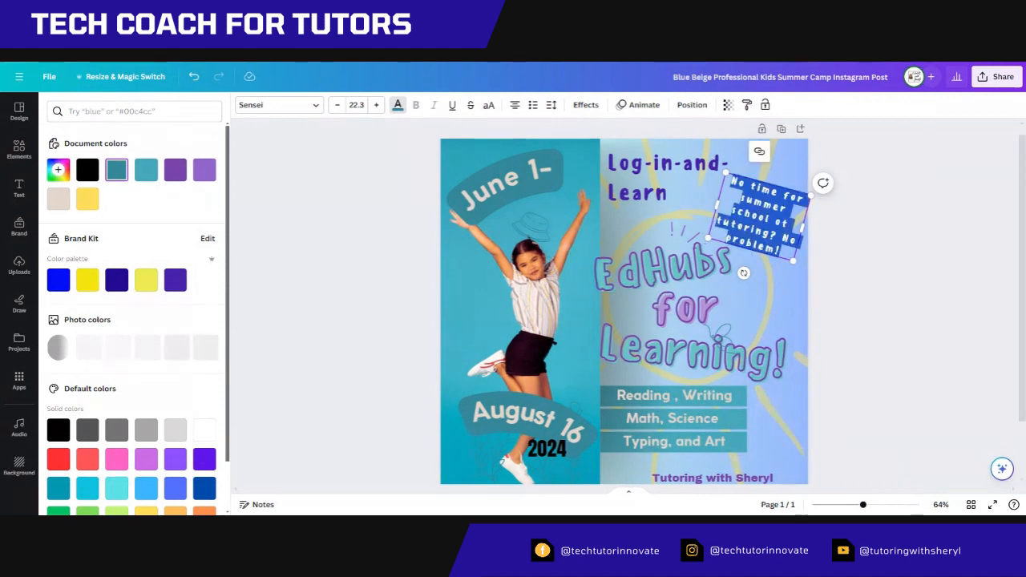
pyautogui.click(175, 280)
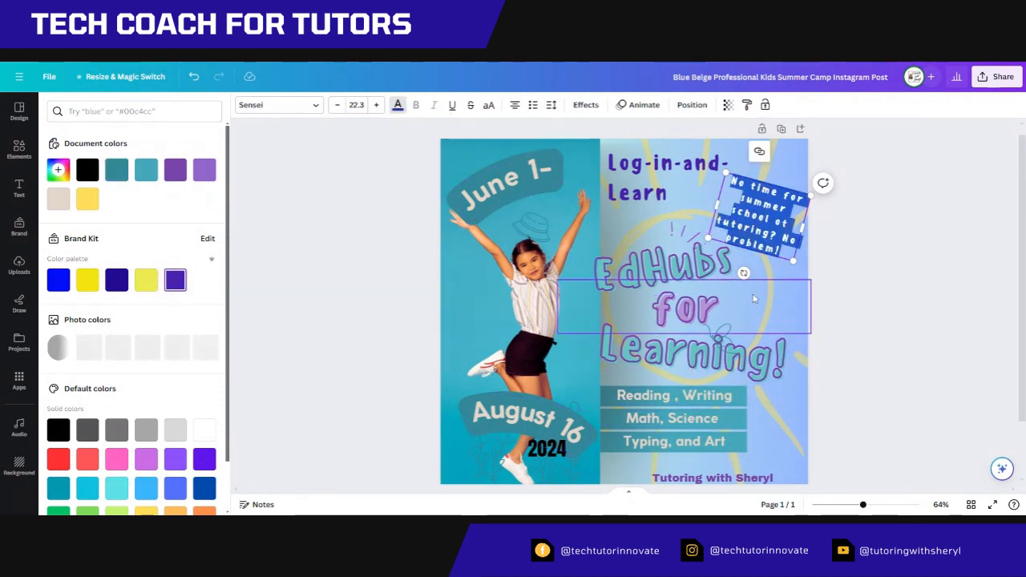
# Recolor the word "for" in the middle of the title with the dark purple from the Brand Kit palette.
pyautogui.click(698, 311)
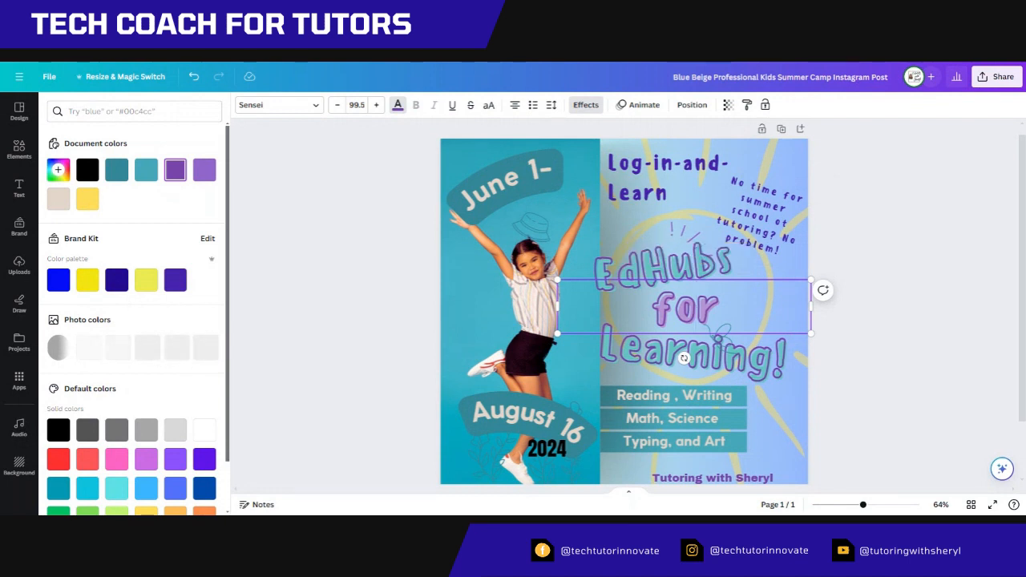
pyautogui.doubleClick(698, 310)
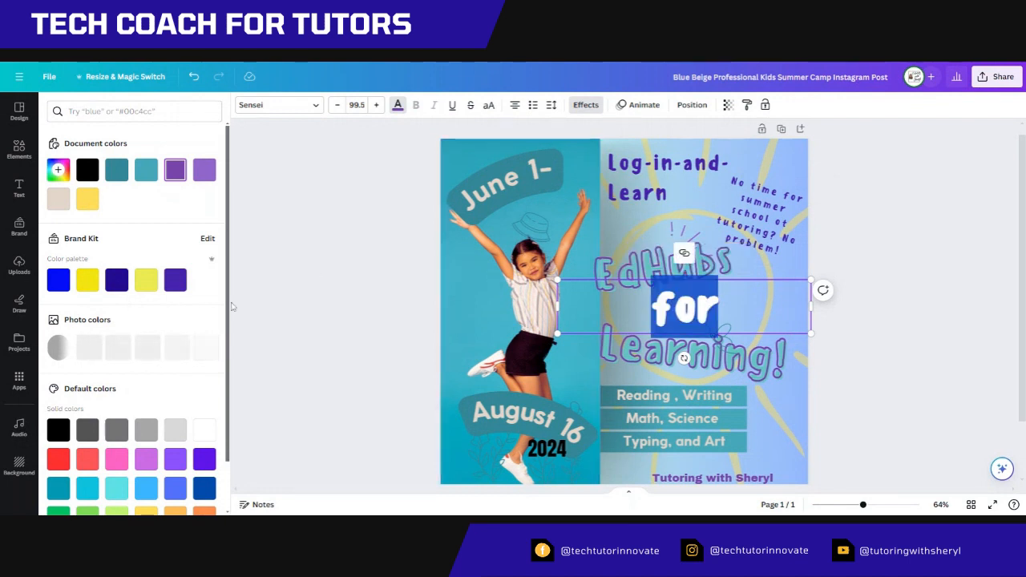
pyautogui.click(174, 280)
pyautogui.click(312, 309)
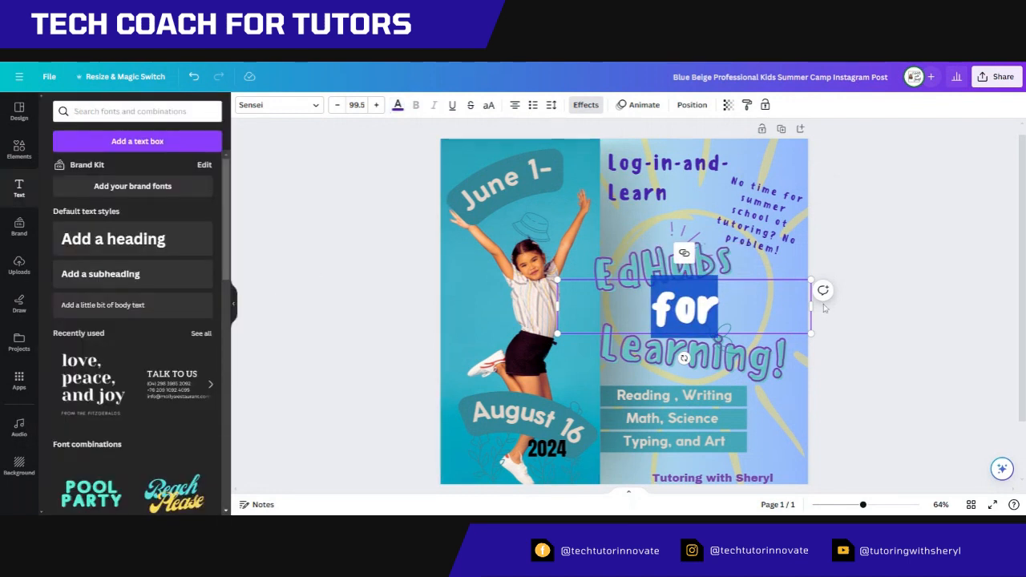
pyautogui.click(804, 275)
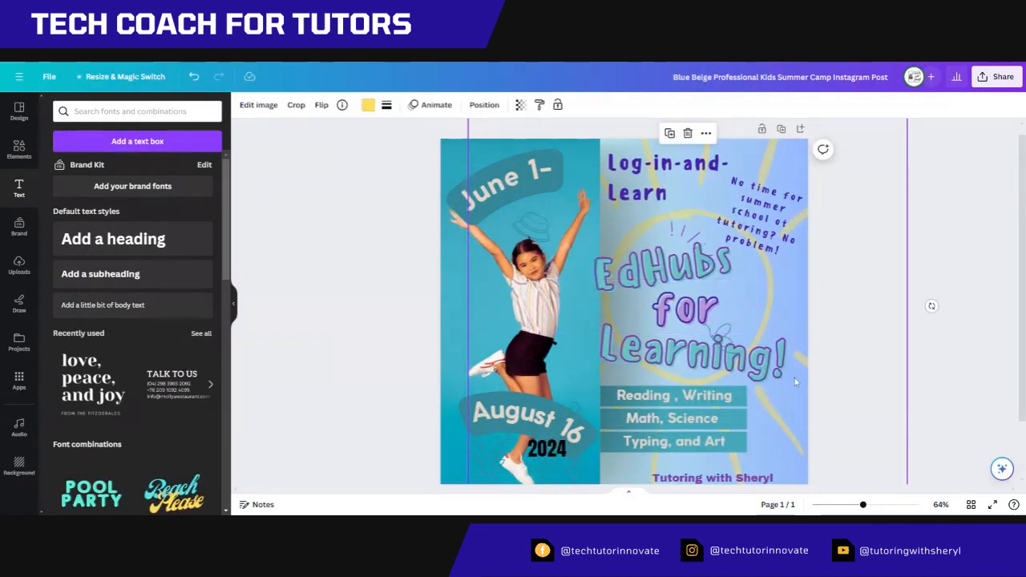
# Apply the Brand Kit dark purple to the title words "EdHubs" and "Learning!".
pyautogui.click(693, 290)
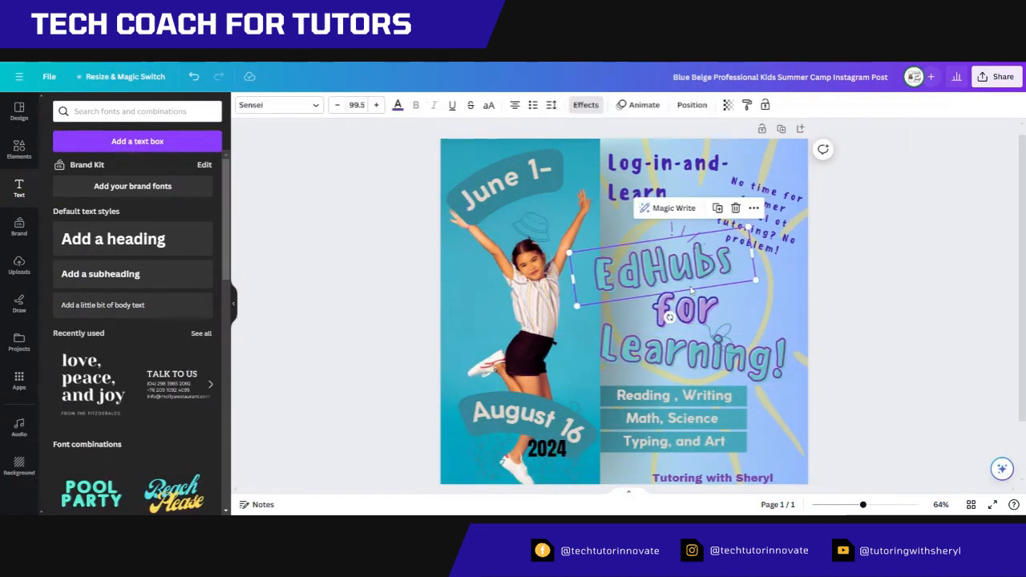
pyautogui.click(397, 105)
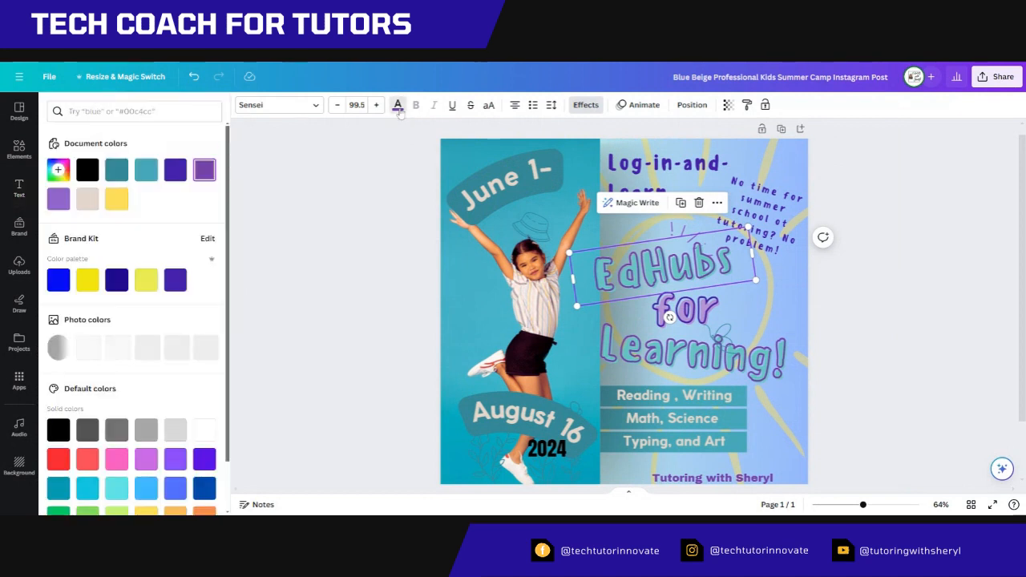
pyautogui.click(175, 282)
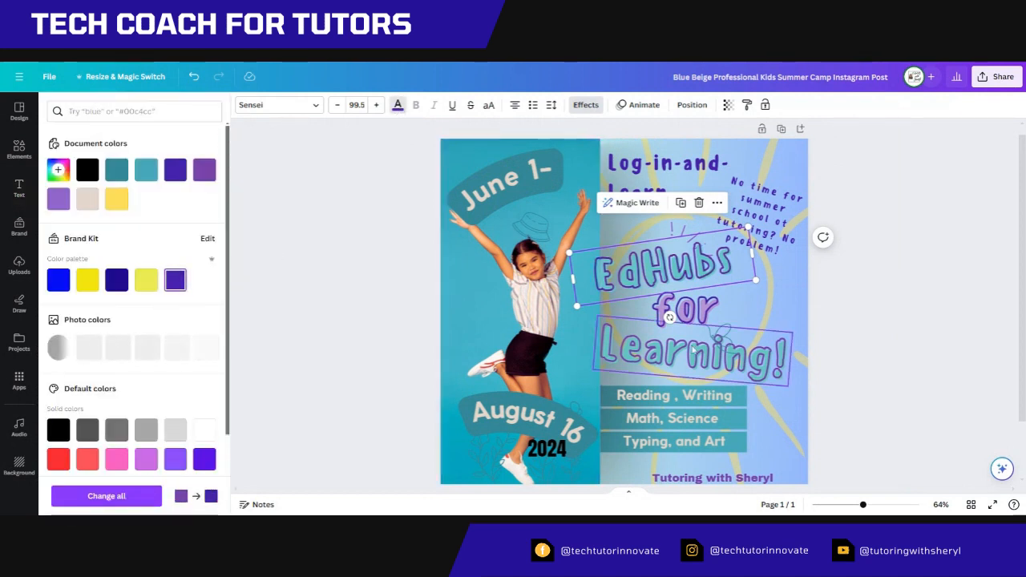
pyautogui.click(697, 352)
pyautogui.click(175, 280)
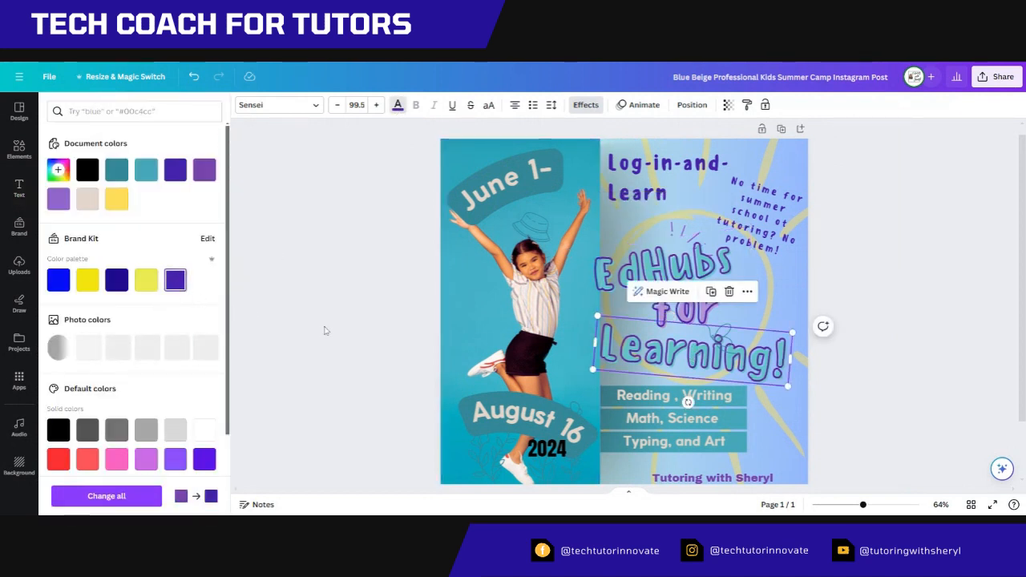
pyautogui.press('Escape')
pyautogui.click(768, 443)
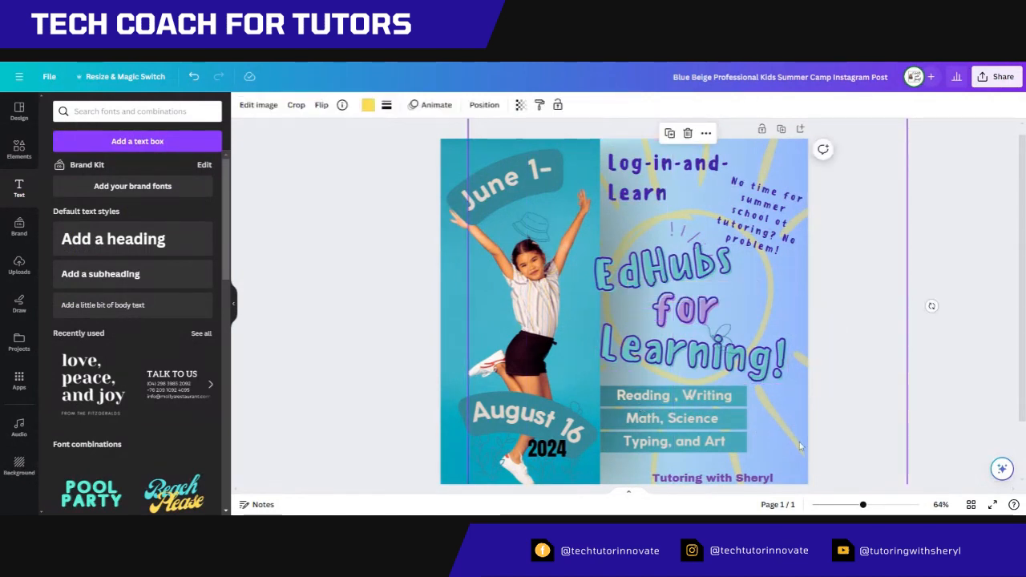
# Recolor the tutoring business name at the bottom of the post with the Brand Kit dark purple.
pyautogui.click(752, 481)
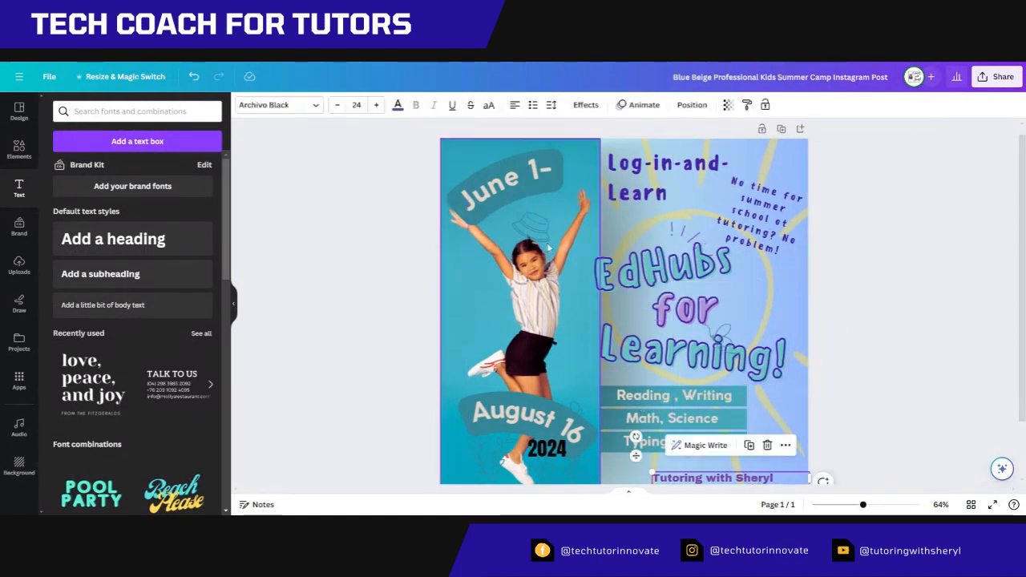
pyautogui.click(397, 107)
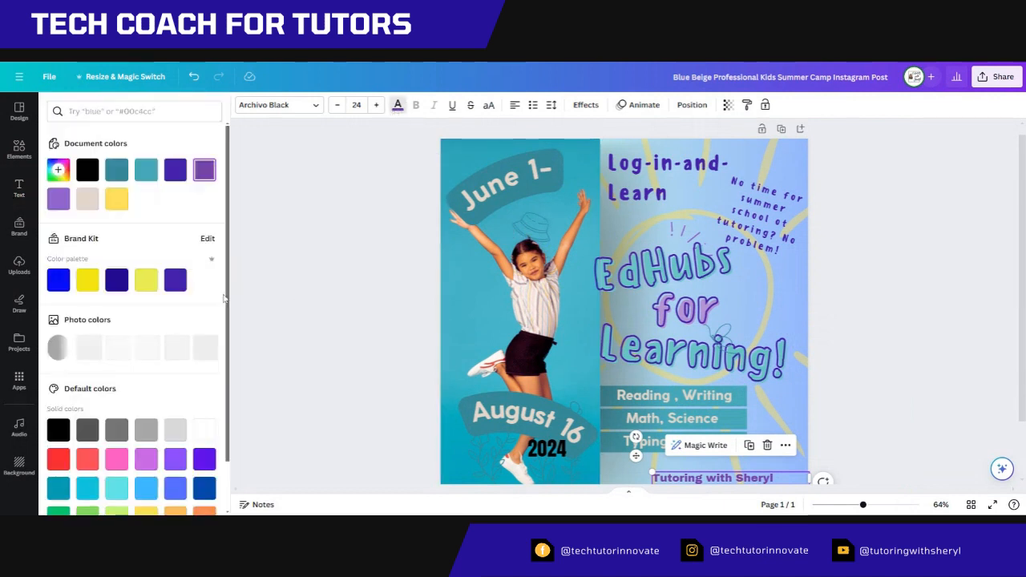
pyautogui.click(175, 280)
pyautogui.click(868, 382)
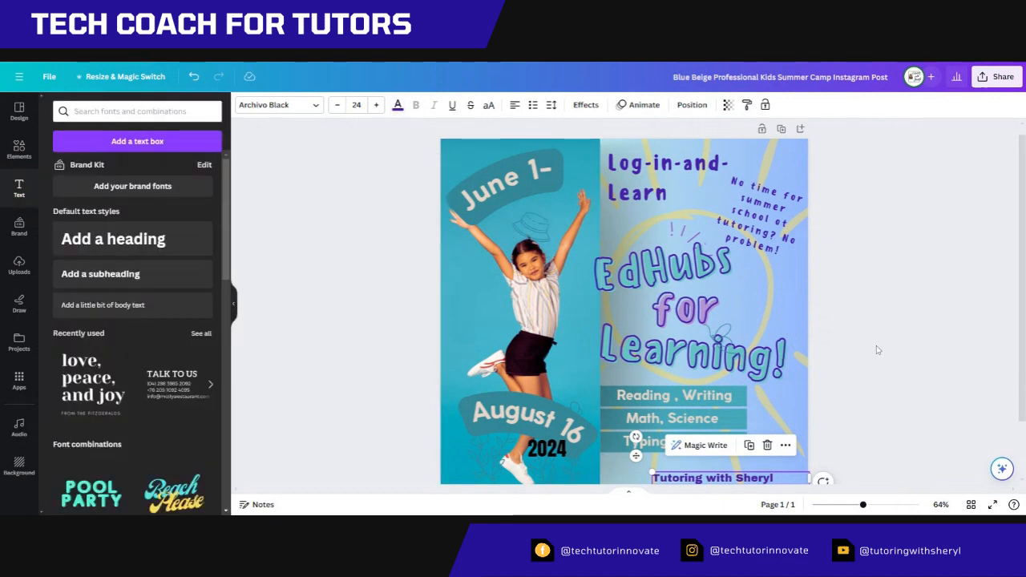
pyautogui.click(877, 351)
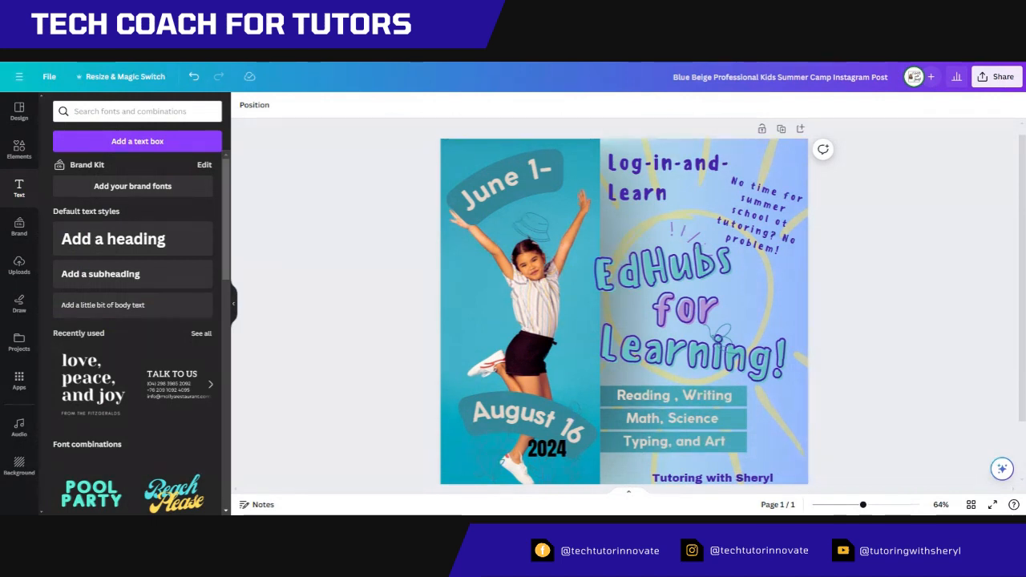
# Duplicate the finished post as a second page.
pyautogui.scroll(-2, 877, 350)
pyautogui.scroll(2, 877, 351)
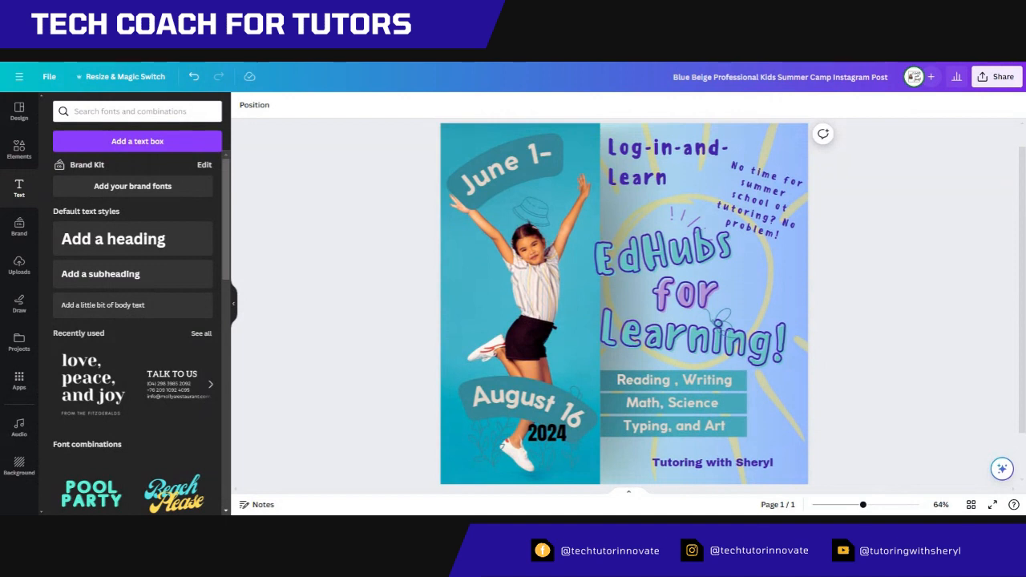
pyautogui.scroll(-2, 877, 351)
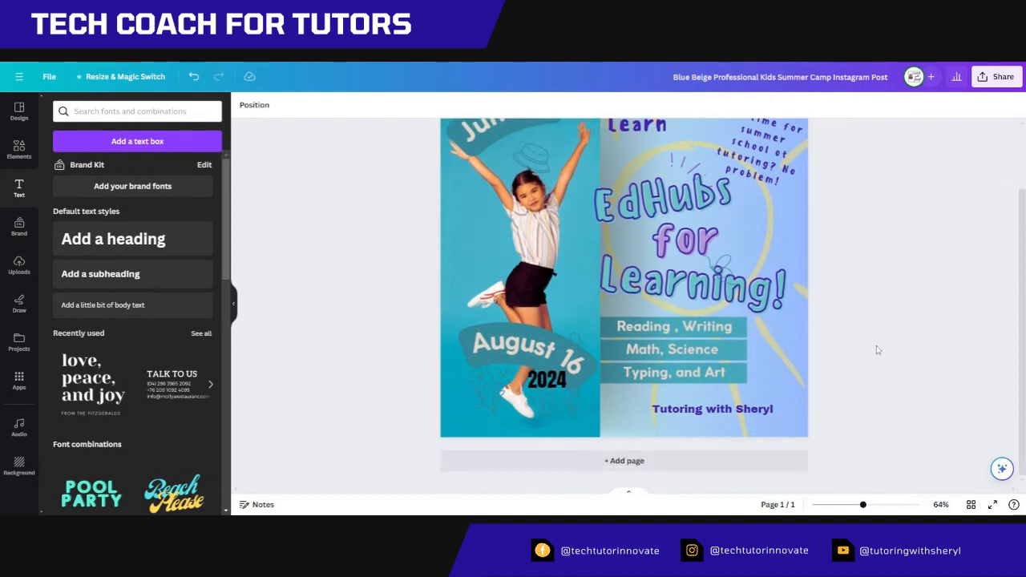
pyautogui.scroll(3, 850, 337)
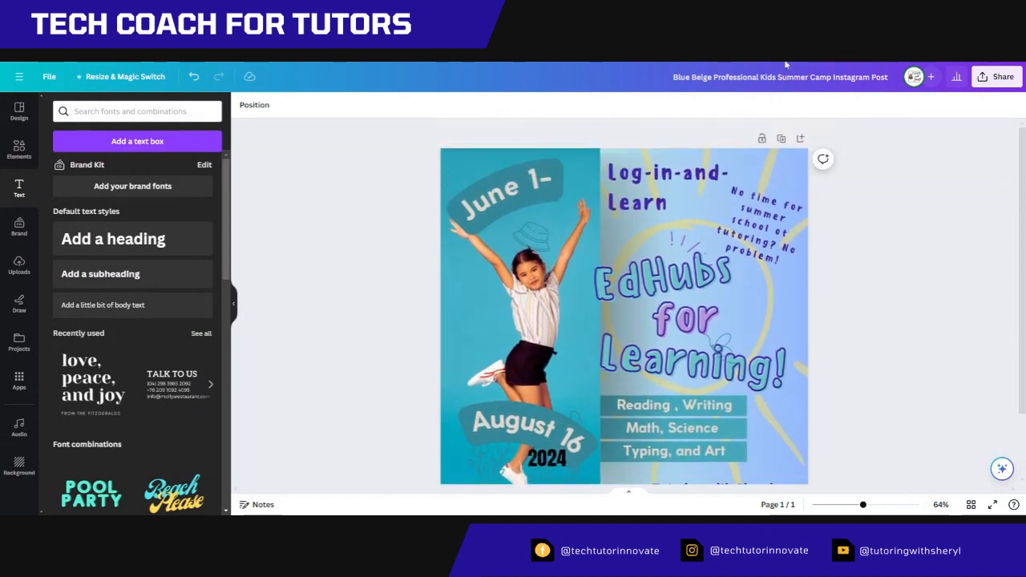
pyautogui.click(782, 140)
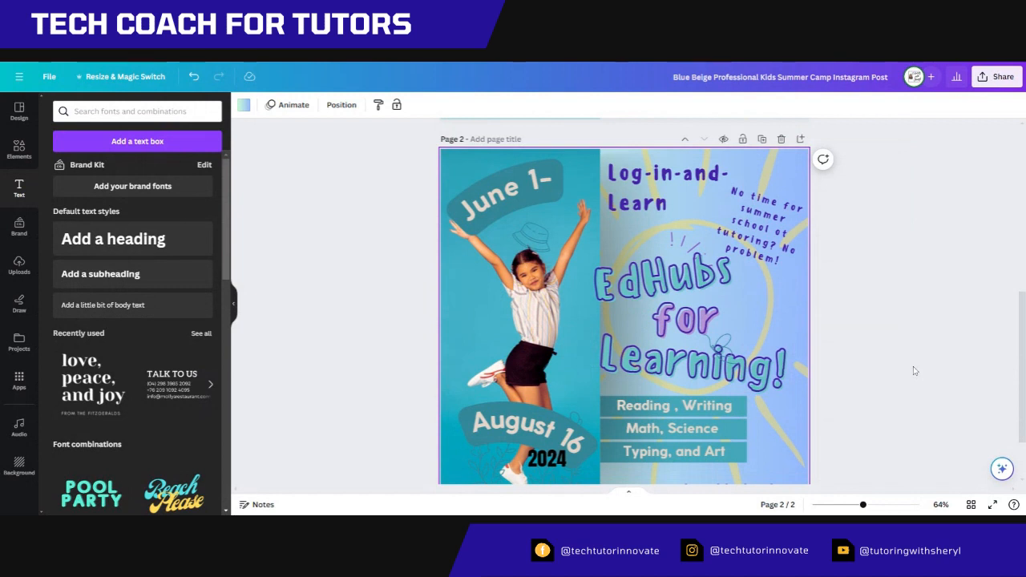
# Replace the title word "EdHubs" with "Summer" on page 2.
pyautogui.click(663, 281)
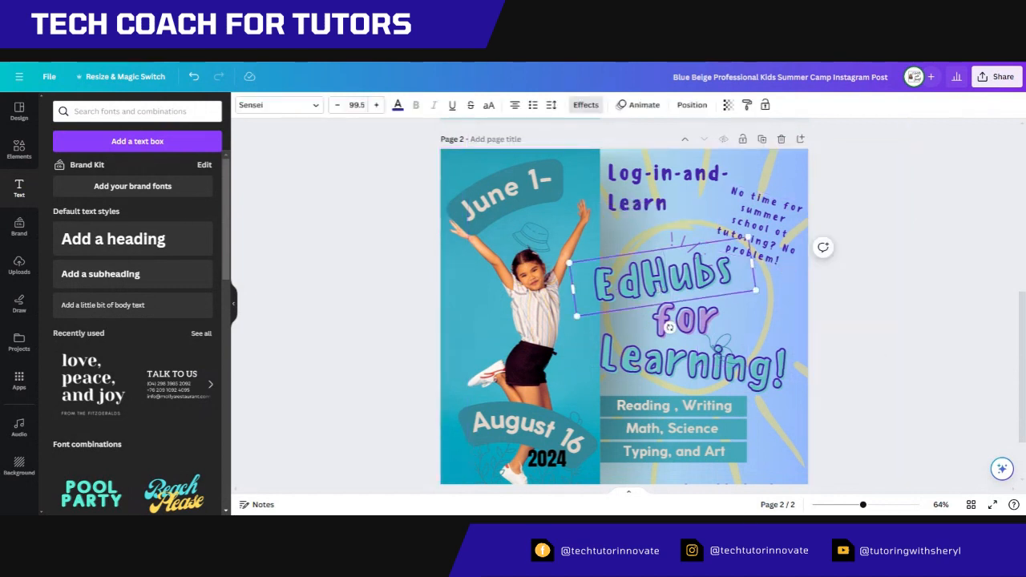
pyautogui.moveTo(732, 269); pyautogui.dragTo(592, 287)
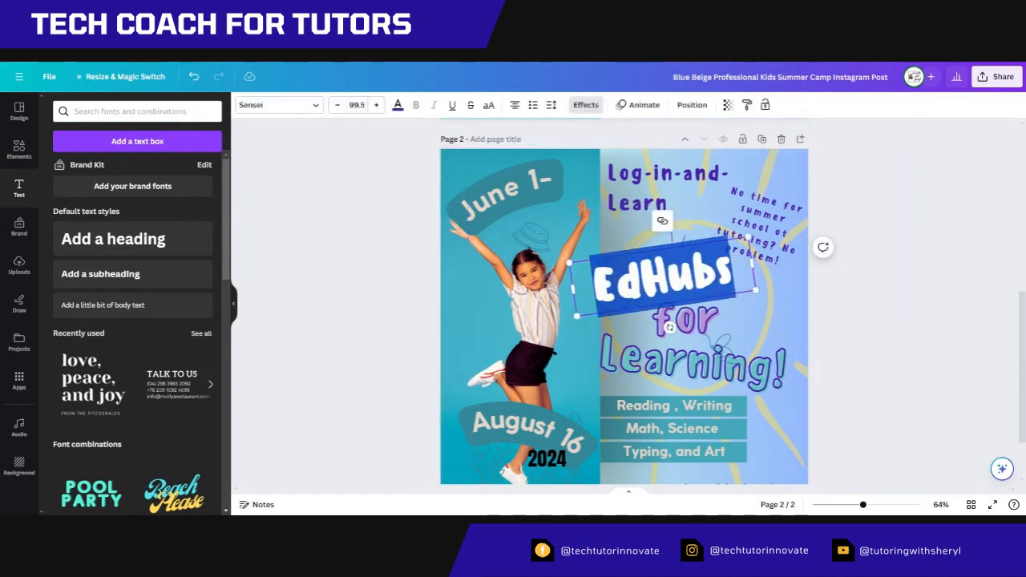
pyautogui.write('Summer')
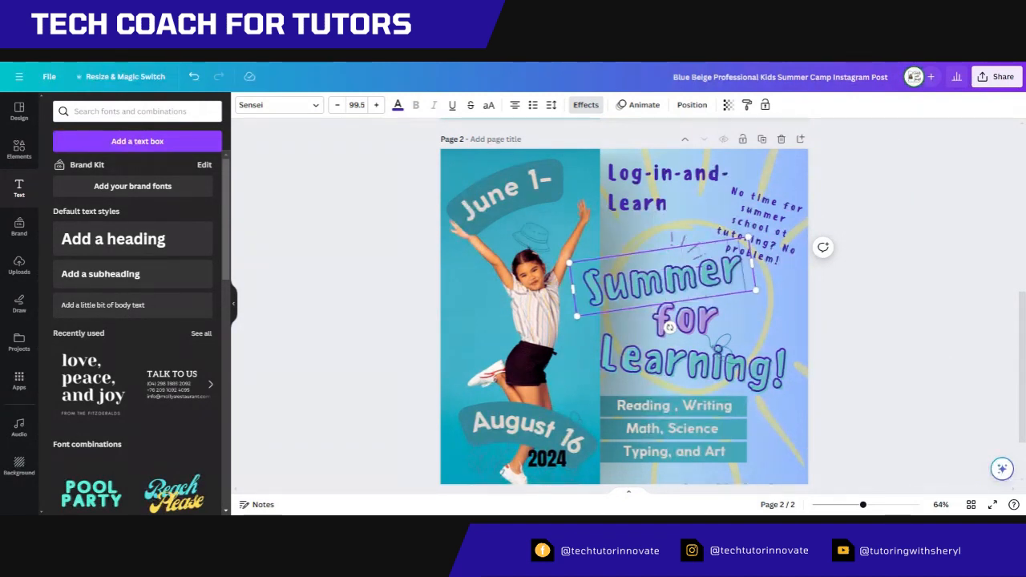
# Replace the title word "for" with "Reading Adventure" on page 2.
pyautogui.click(685, 320)
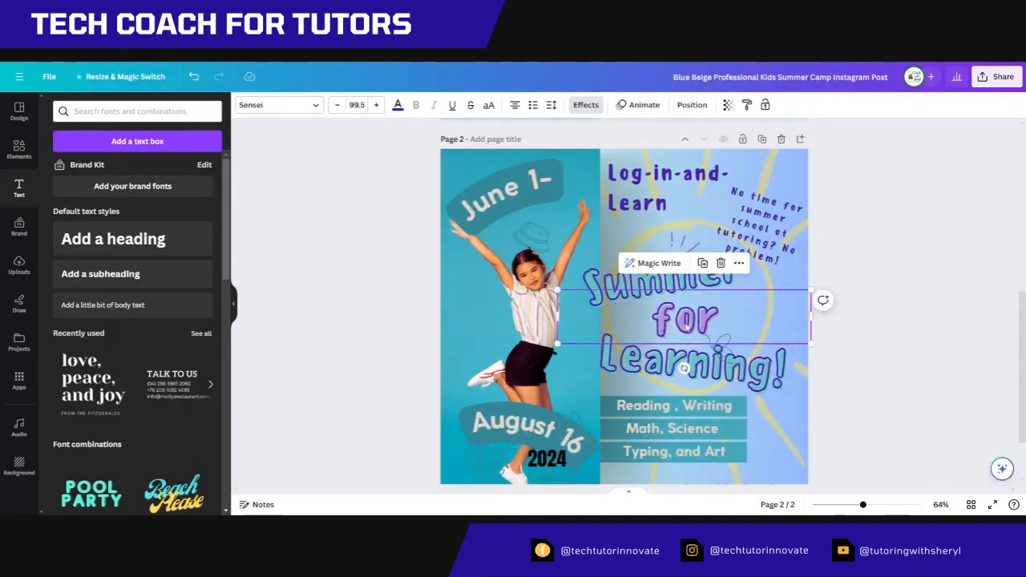
pyautogui.moveTo(721, 319); pyautogui.dragTo(652, 320)
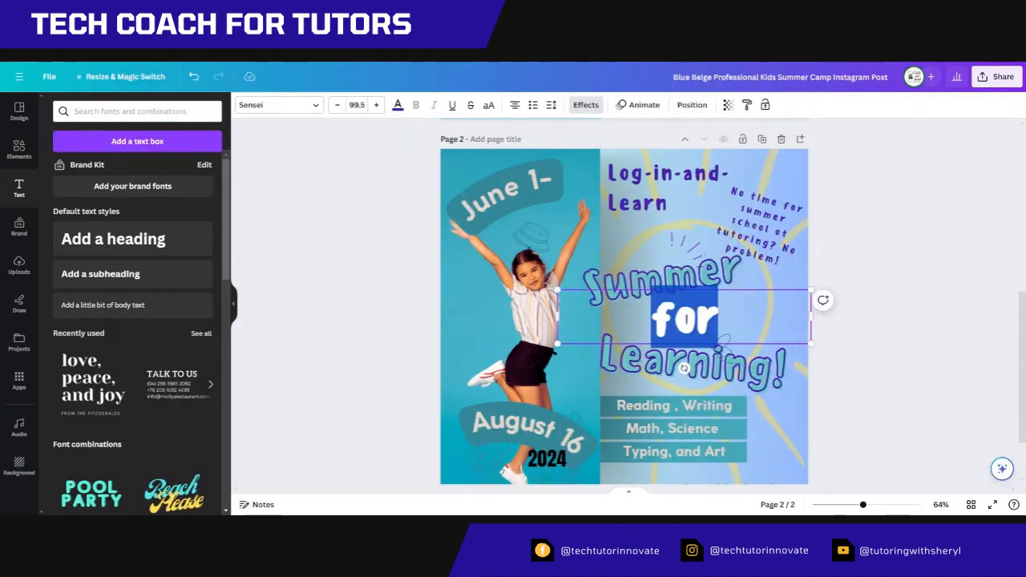
pyautogui.write('Readi')
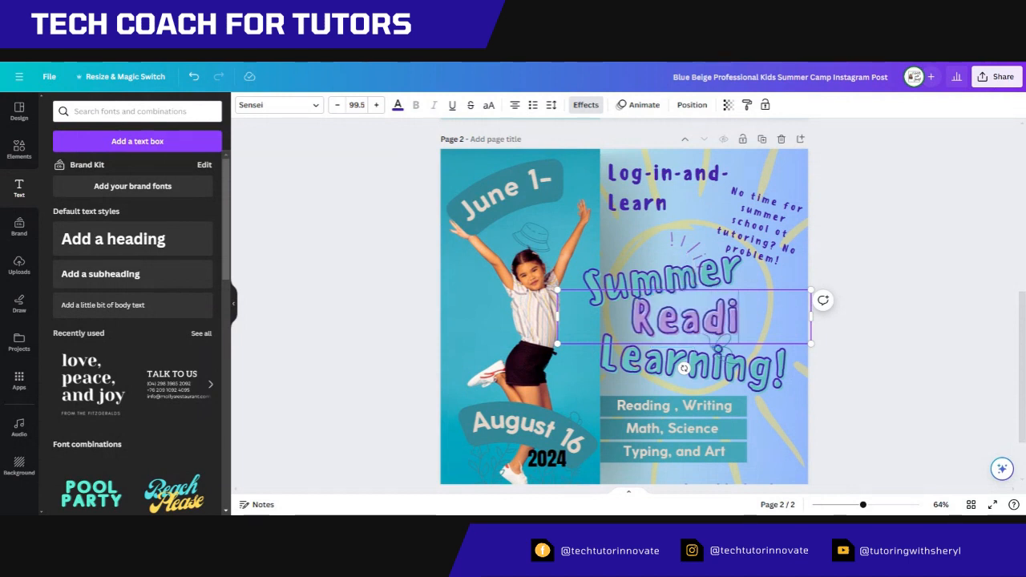
pyautogui.write('ng Adventure')
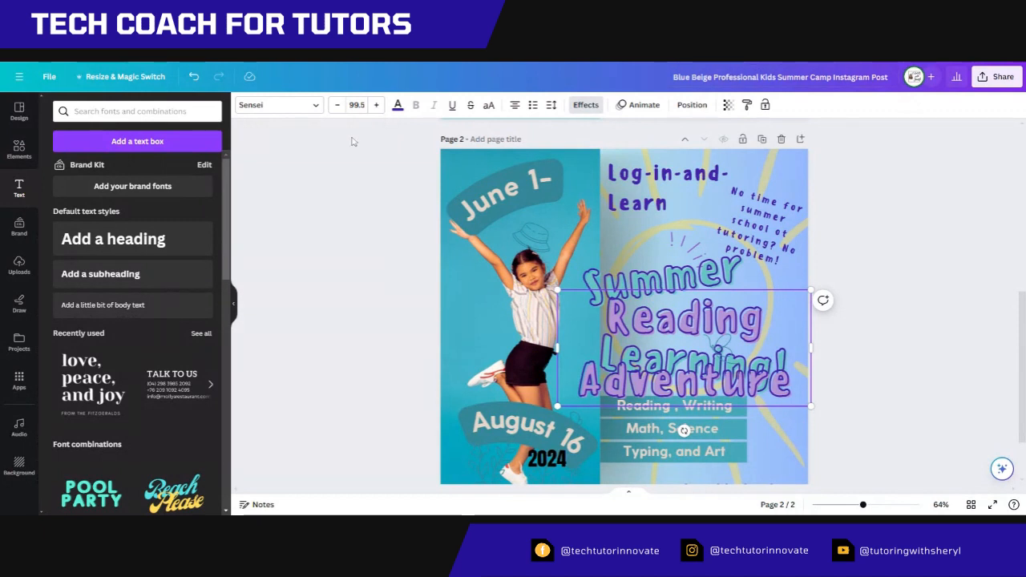
# Try font size 32 on "Reading Adventure", settle on 56, and move the line down between "Summer" and "Learning!".
pyautogui.click(356, 105)
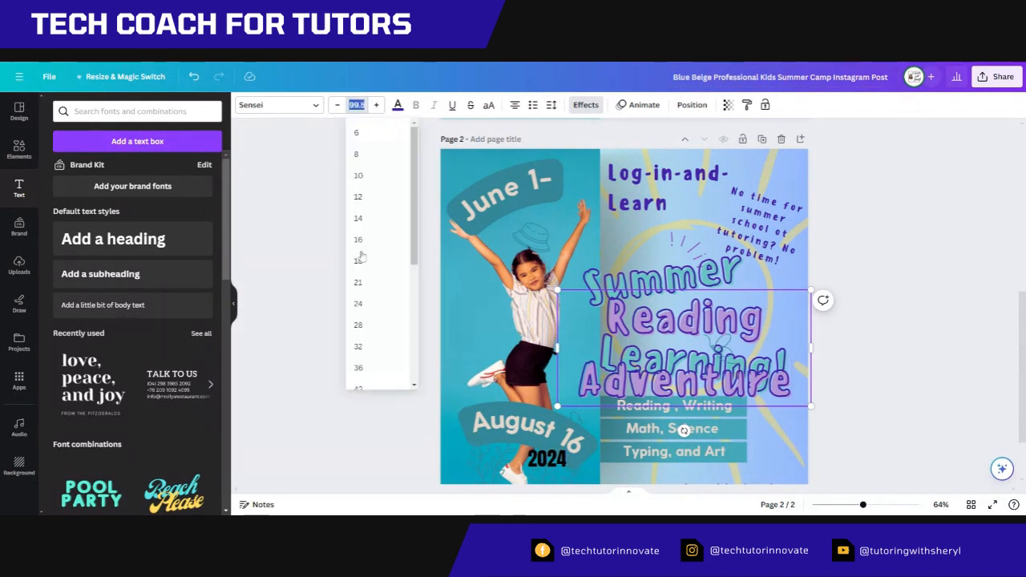
pyautogui.click(358, 347)
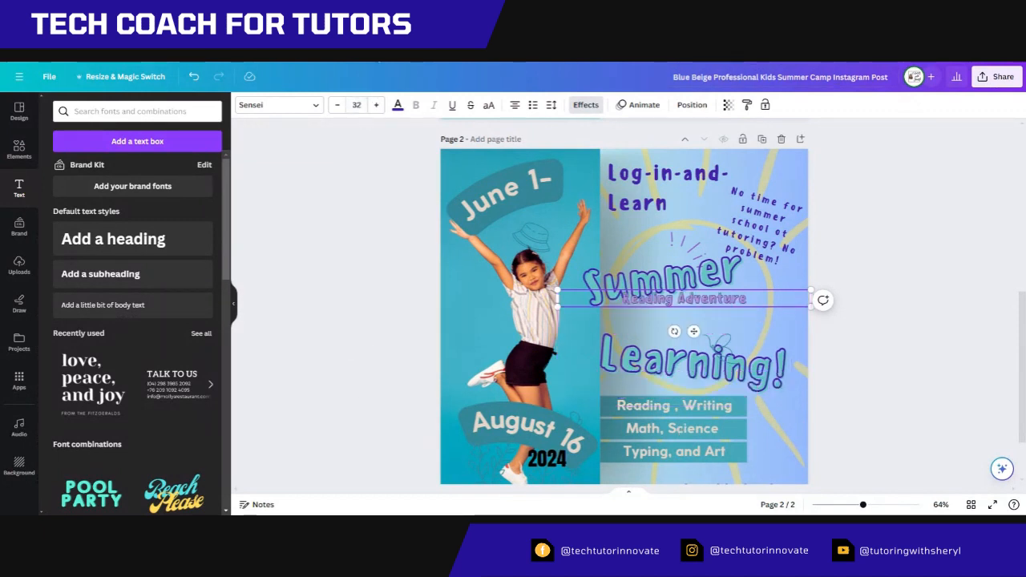
pyautogui.click(356, 105)
pyautogui.scroll(-1, 360, 303)
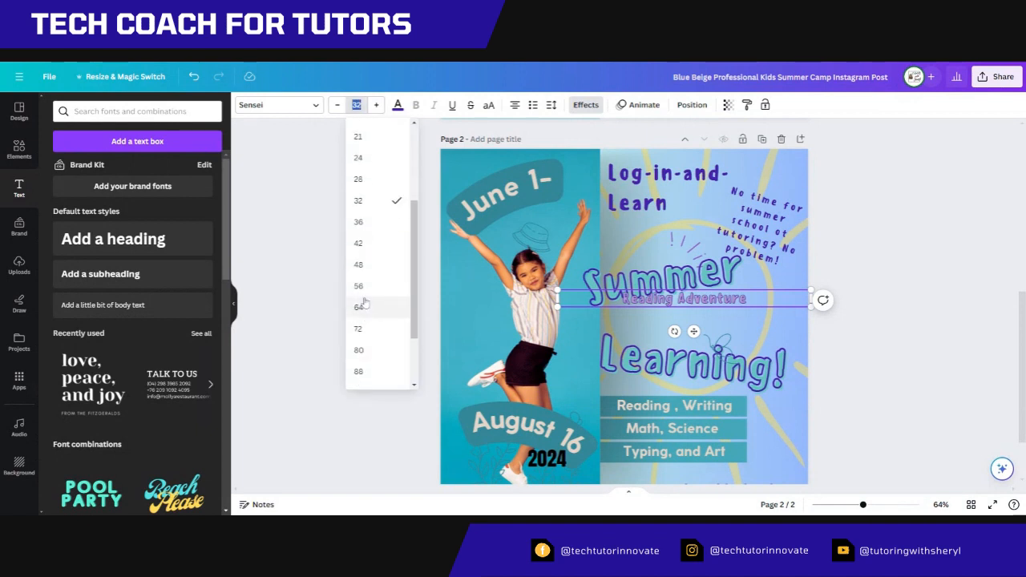
pyautogui.click(359, 287)
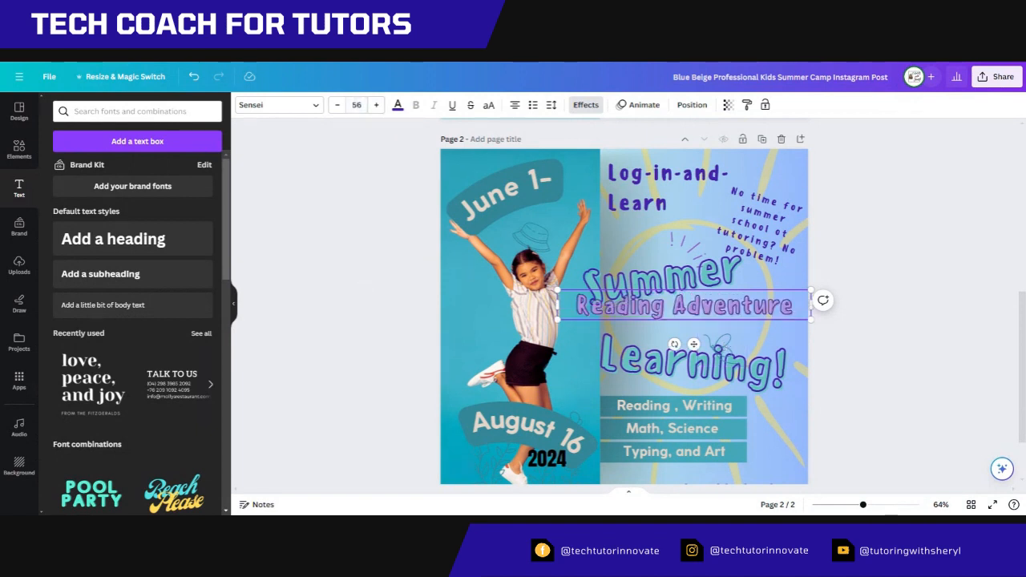
pyautogui.moveTo(695, 345); pyautogui.dragTo(701, 361)
# Replace the title word "Learning!" with "Camp!" on page 2.
pyautogui.click(713, 379)
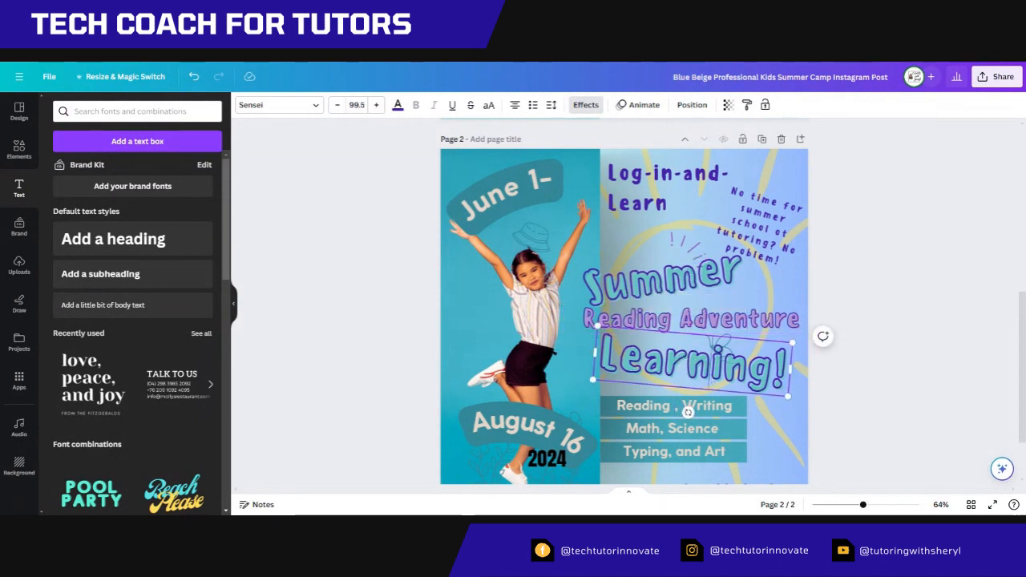
pyautogui.hotkey('shift', 'Left')
pyautogui.hotkey('shift', 'Left')
pyautogui.hotkey('shift', 'Left')
pyautogui.hotkey('shift', 'Left')
pyautogui.hotkey('shift', 'Left')
pyautogui.hotkey('shift', 'Left')
pyautogui.hotkey('shift', 'Left')
pyautogui.hotkey('shift', 'Left')
pyautogui.hotkey('shift', 'Left')
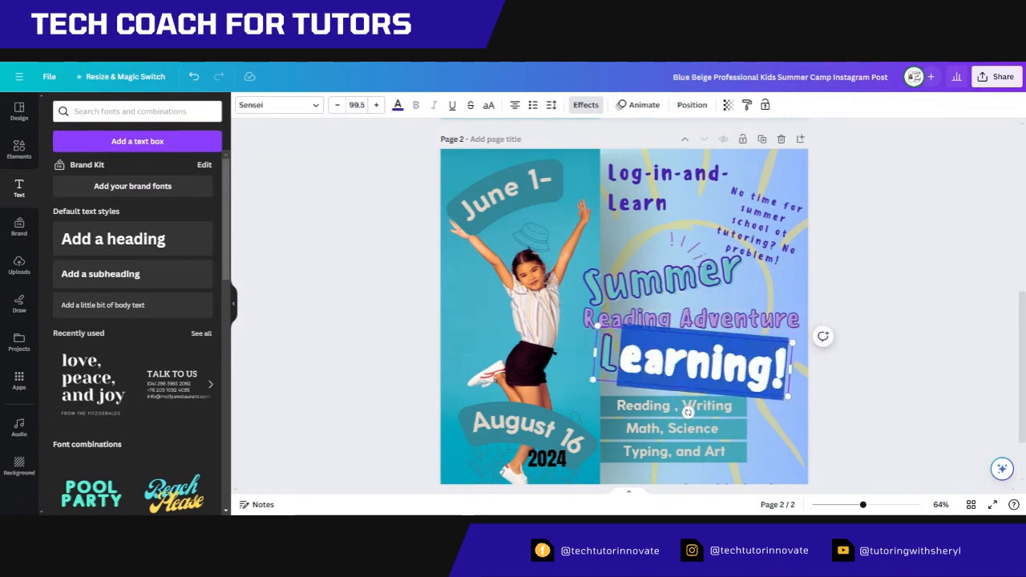
pyautogui.write('Camp!')
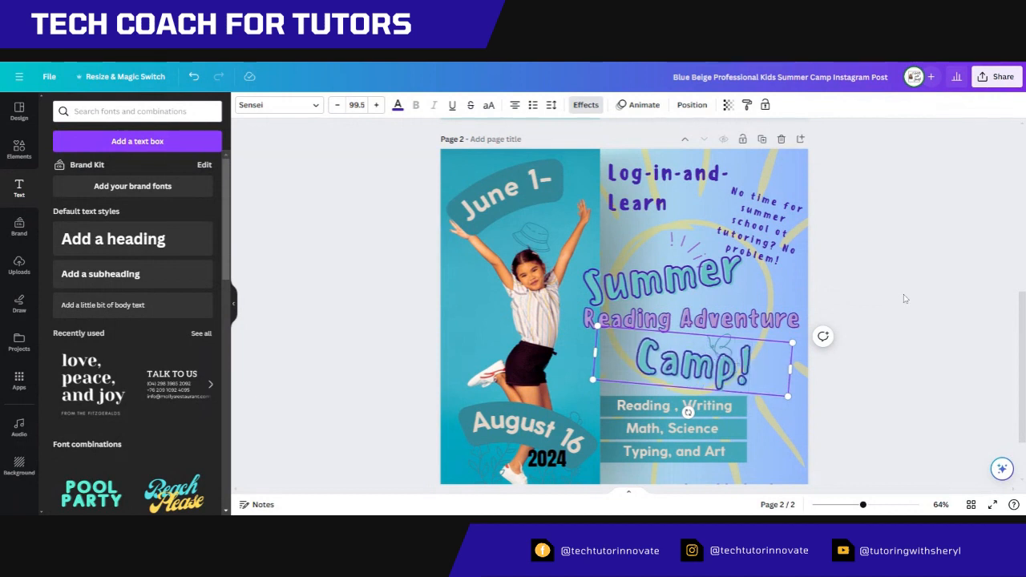
pyautogui.click(866, 298)
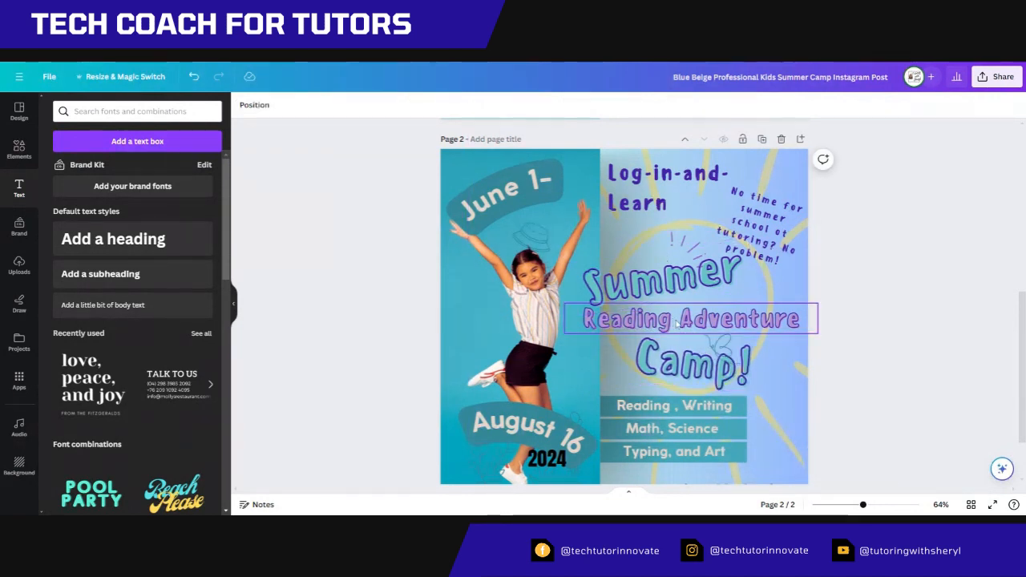
# Duplicate the "Summer" title word on page 2, place the copy just above it, and reword it as "Online".
pyautogui.click(665, 277)
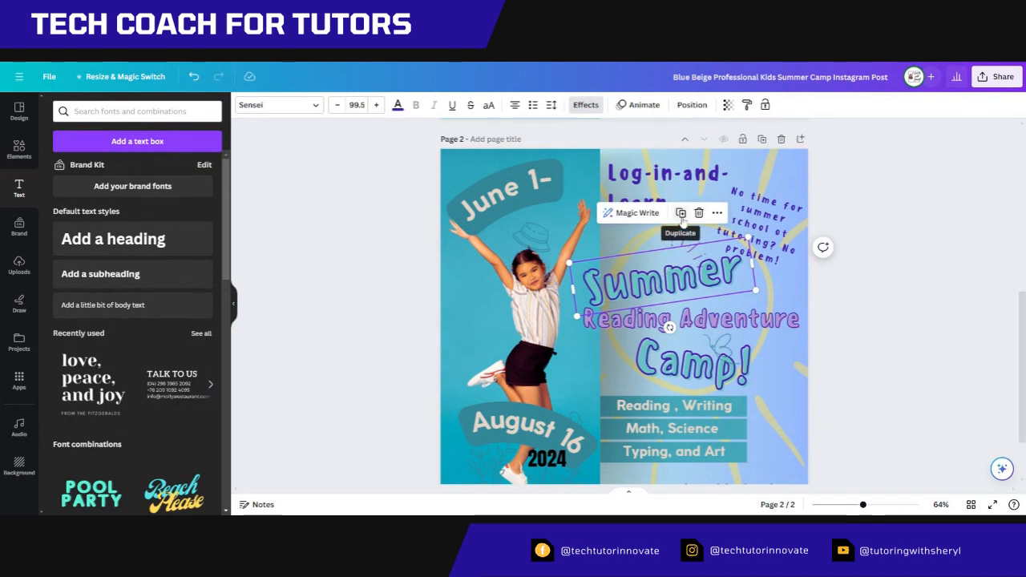
pyautogui.click(681, 212)
pyautogui.moveTo(683, 265); pyautogui.dragTo(664, 234)
pyautogui.doubleClick(658, 236)
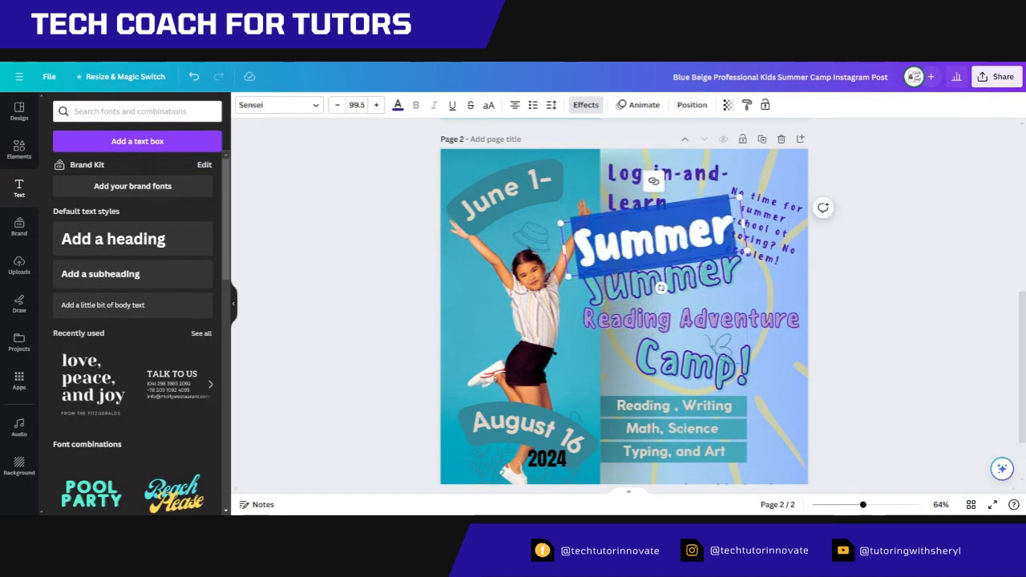
pyautogui.write('Online')
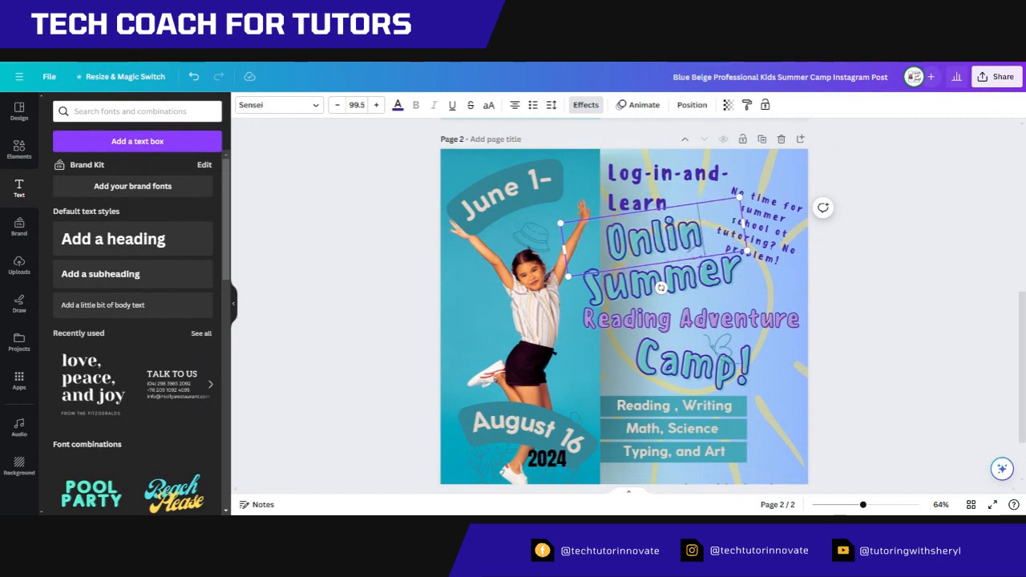
pyautogui.click(910, 271)
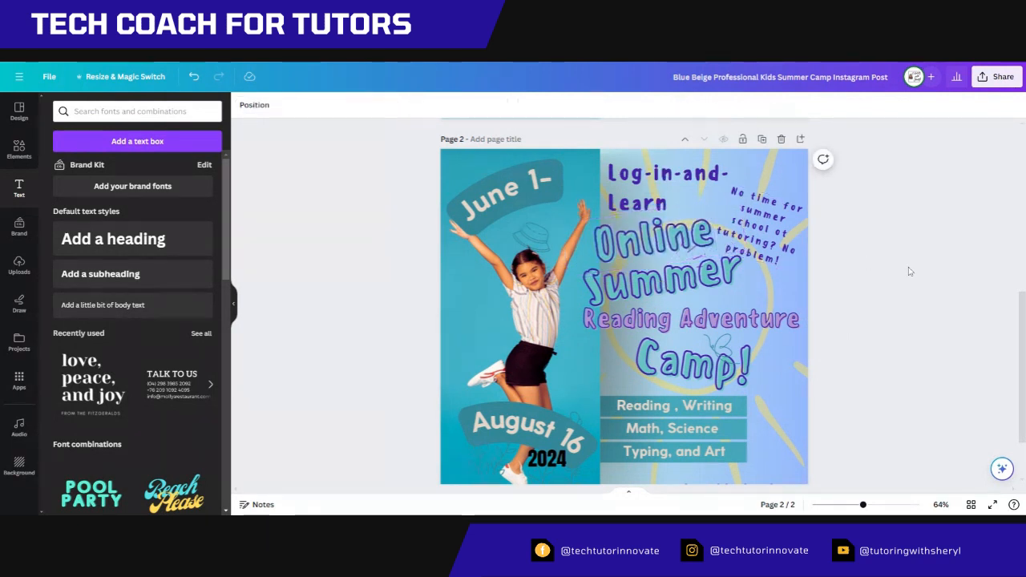
# Replace the slanted tagline on page 2 with "This virtual camp supports your child in reading throughout the summer!".
pyautogui.click(778, 238)
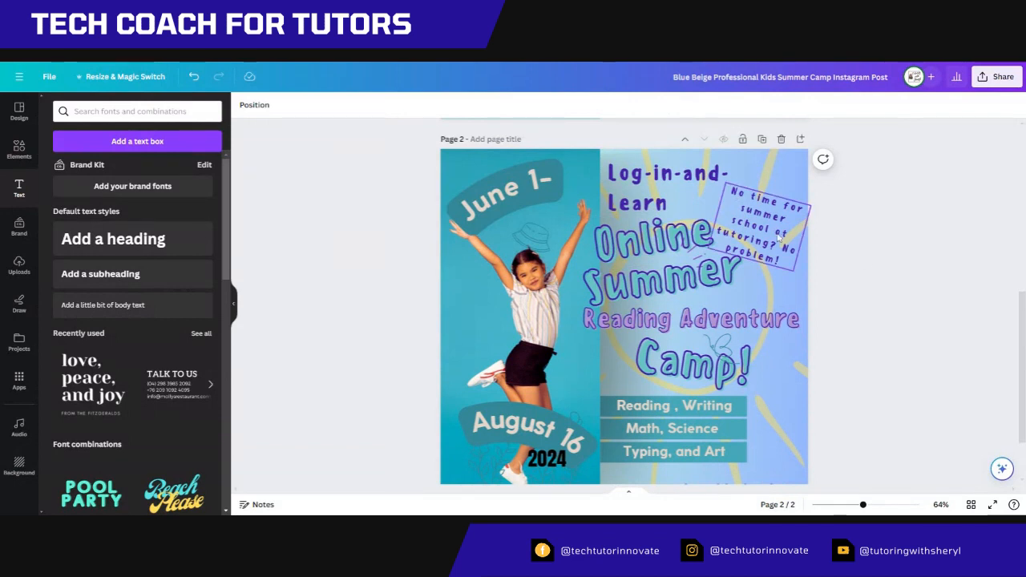
pyautogui.hotkey('shift', 'Up')
pyautogui.hotkey('shift', 'Up')
pyautogui.hotkey('shift', 'Up')
pyautogui.hotkey('shift', 'Up')
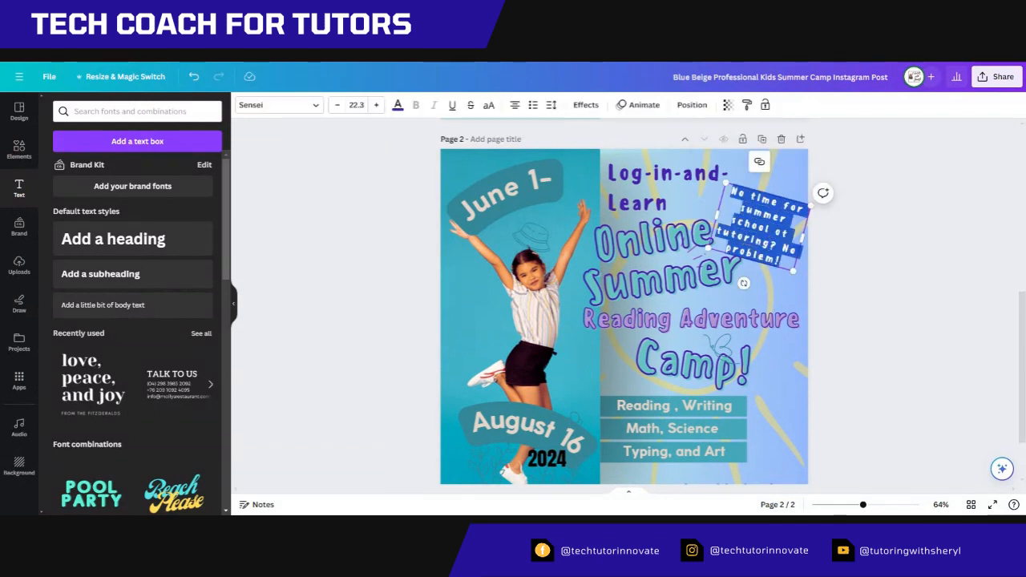
pyautogui.press('BackSpace')
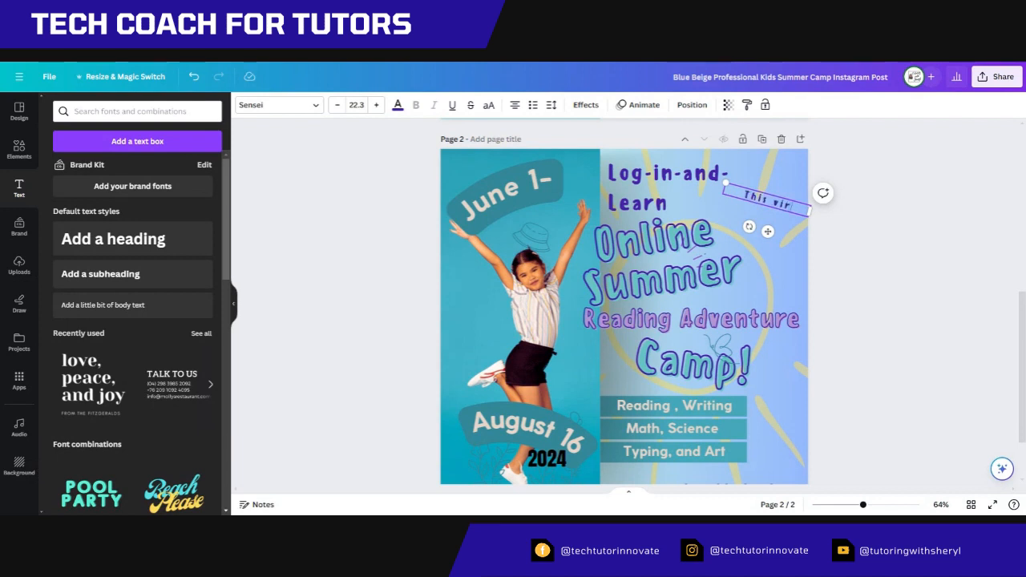
pyautogui.write('tual camp')
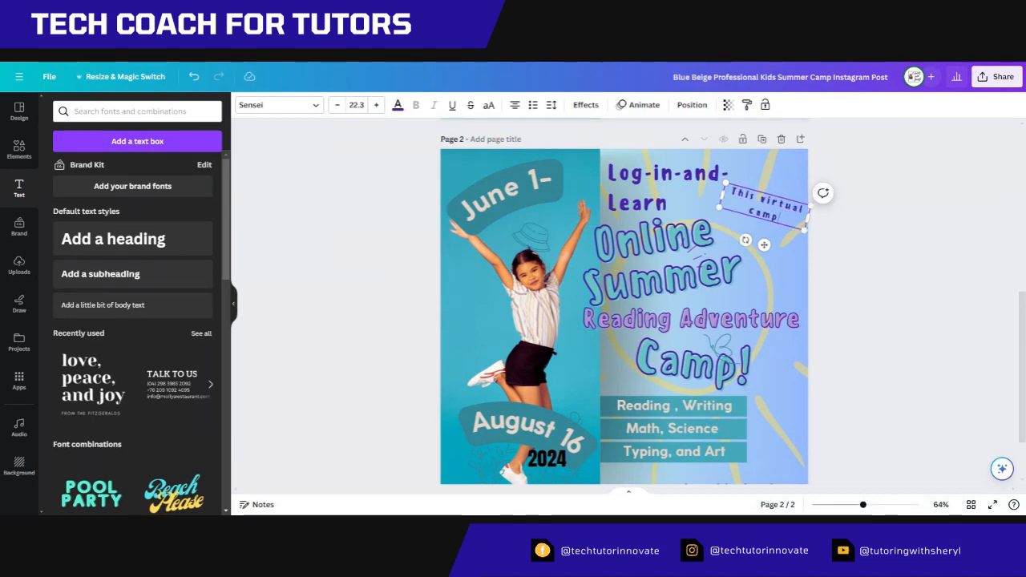
pyautogui.write(' supports')
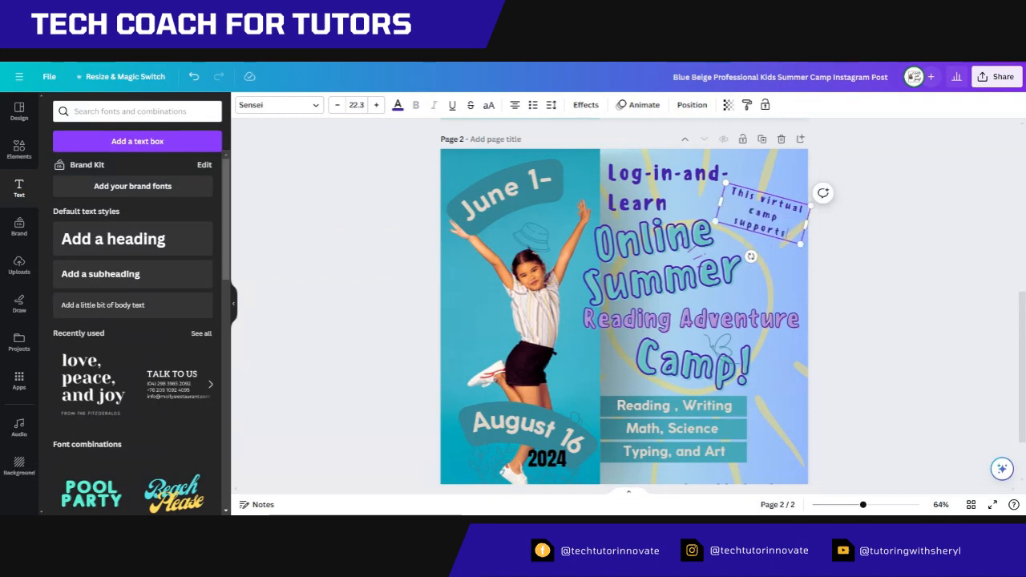
pyautogui.write(' your child in')
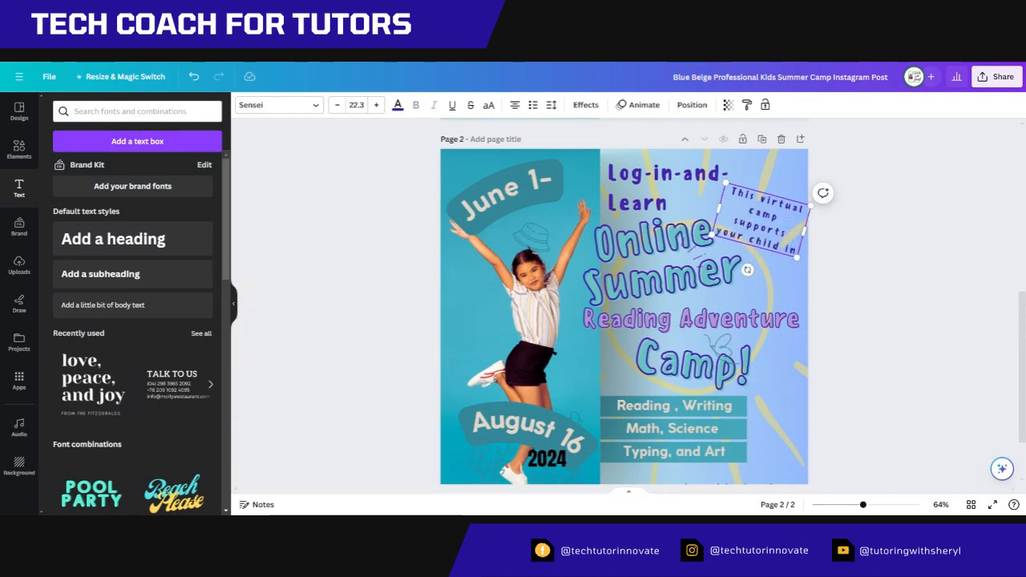
pyautogui.write(' reading throug')
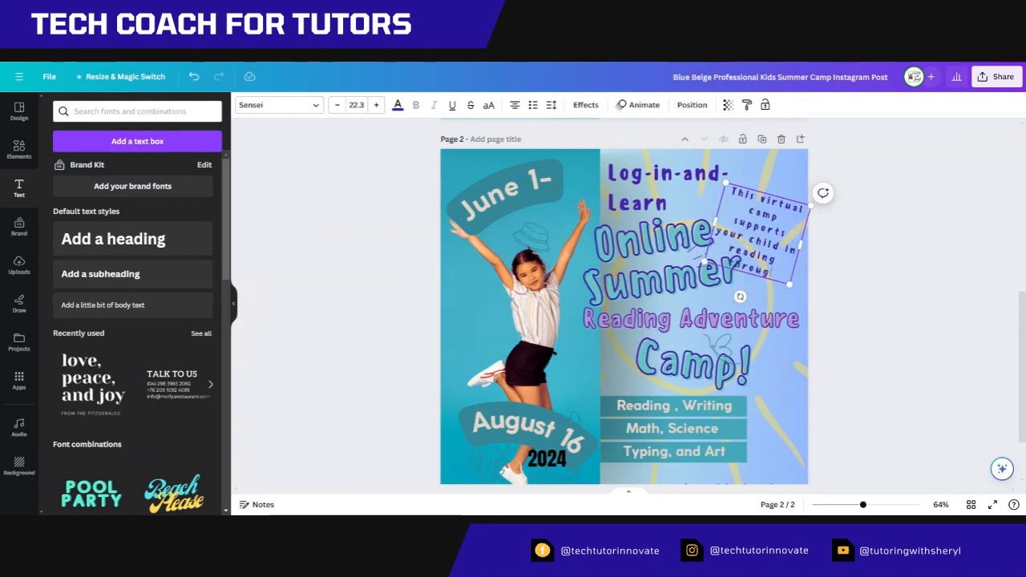
pyautogui.write('hout the s')
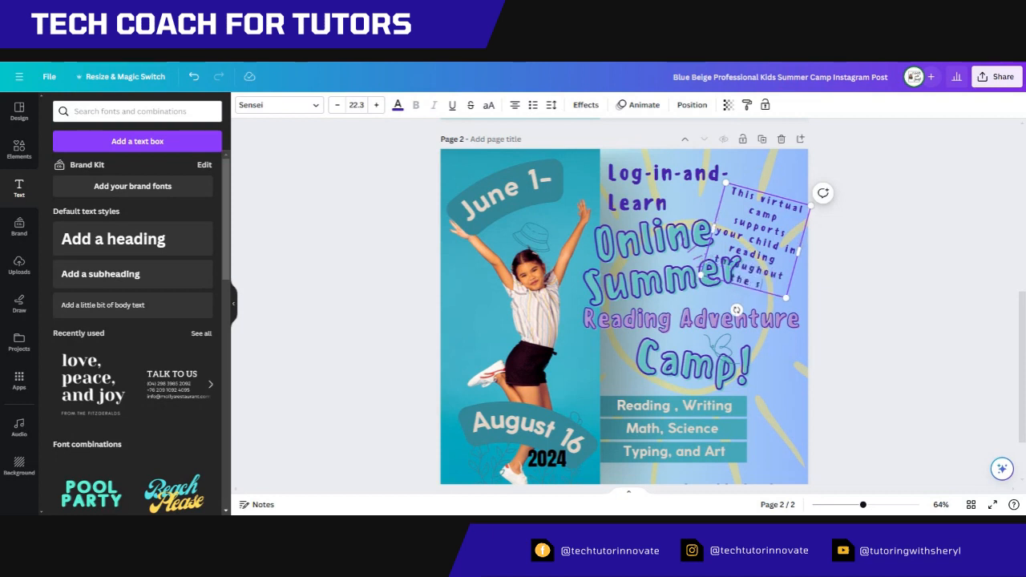
pyautogui.write('ummer!')
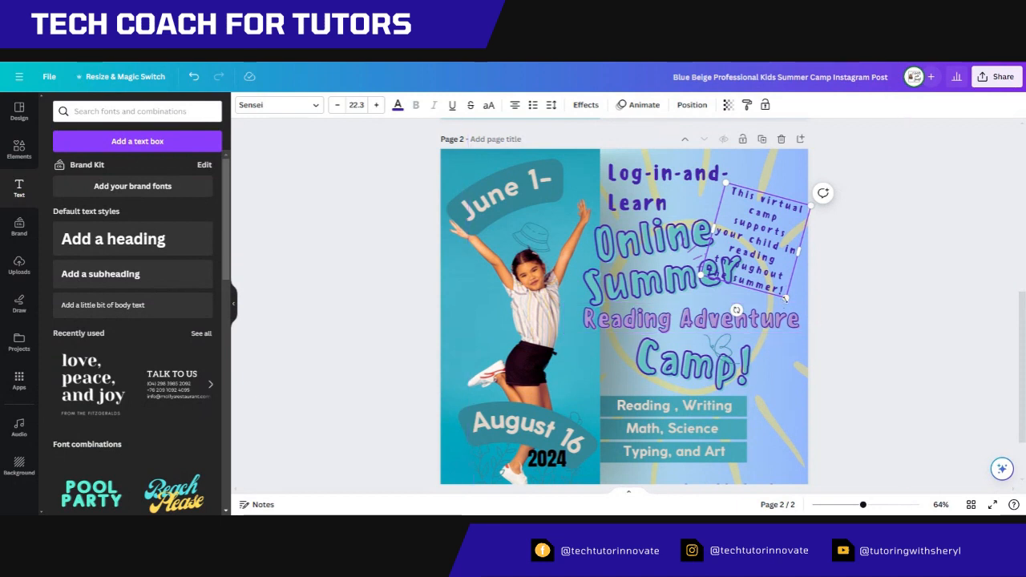
# Shrink the slanted tagline to about font size 15.1 and move it toward the page's right edge, clear of the title.
pyautogui.moveTo(787, 297); pyautogui.dragTo(767, 260)
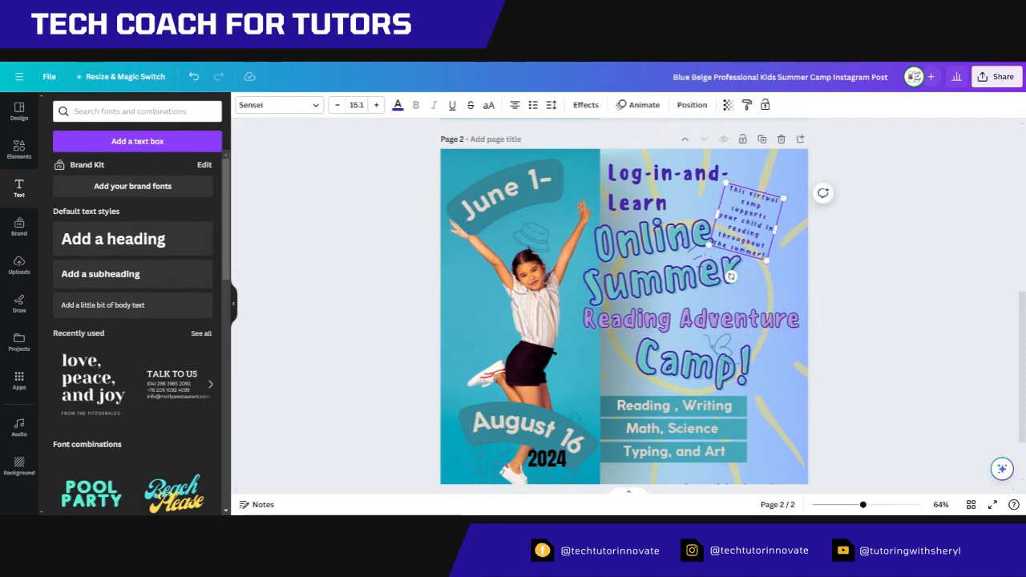
pyautogui.click(775, 278)
pyautogui.moveTo(756, 236); pyautogui.dragTo(775, 229)
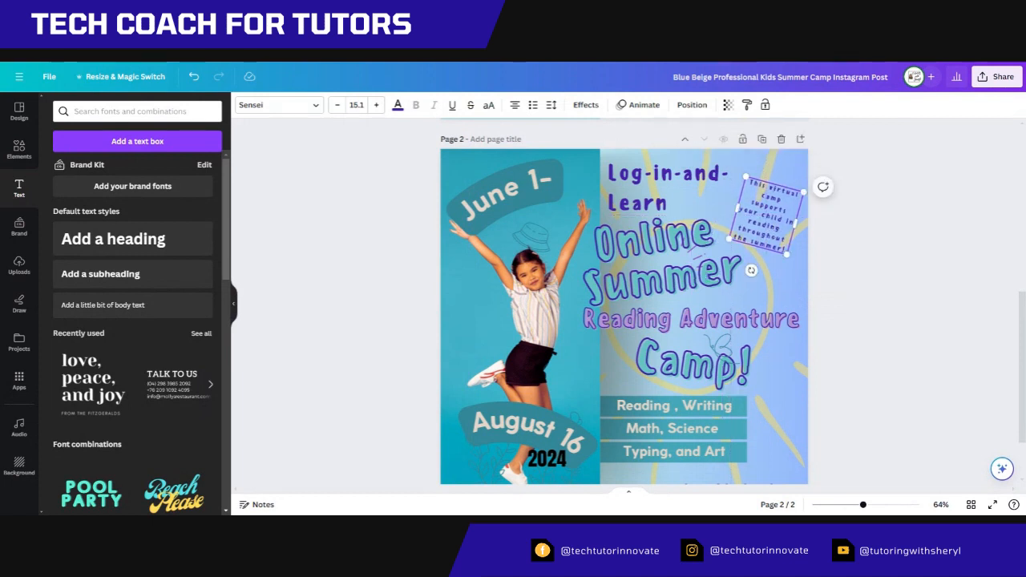
# Change the slanted tagline's font to Glacial Indifference.
pyautogui.doubleClick(766, 227)
pyautogui.click(766, 227)
pyautogui.moveTo(779, 246); pyautogui.dragTo(751, 179)
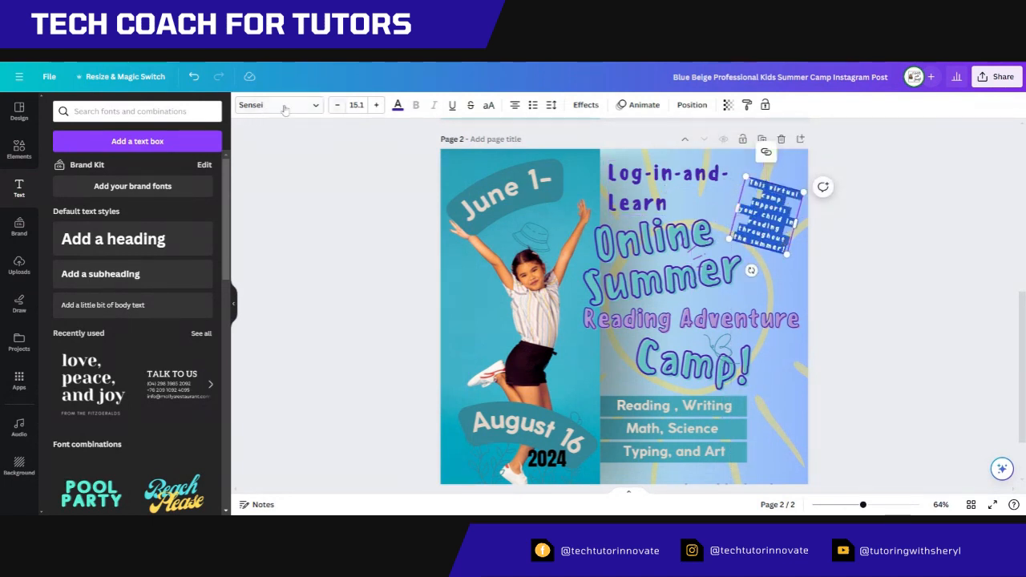
pyautogui.click(284, 109)
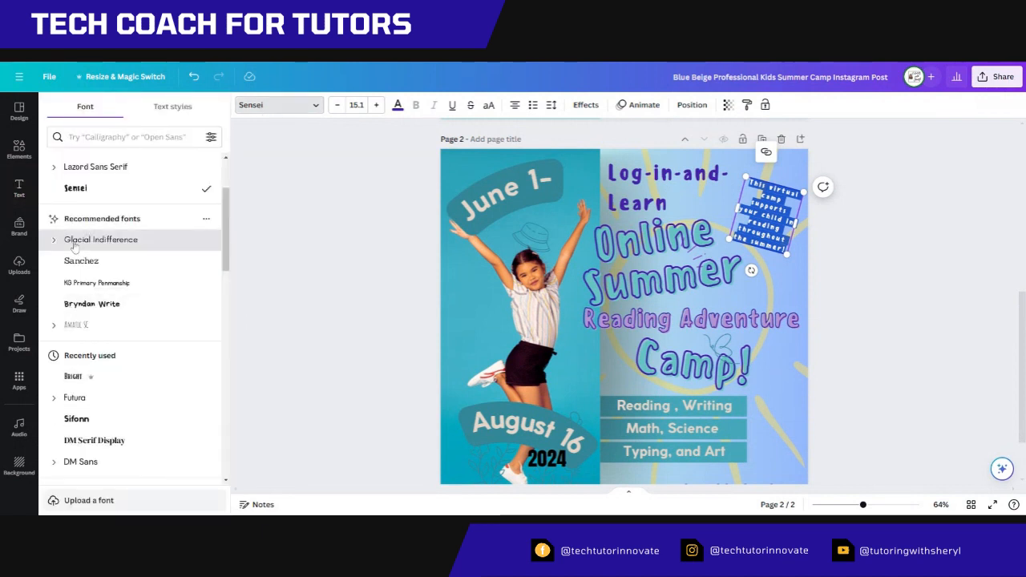
pyautogui.click(73, 241)
pyautogui.click(786, 275)
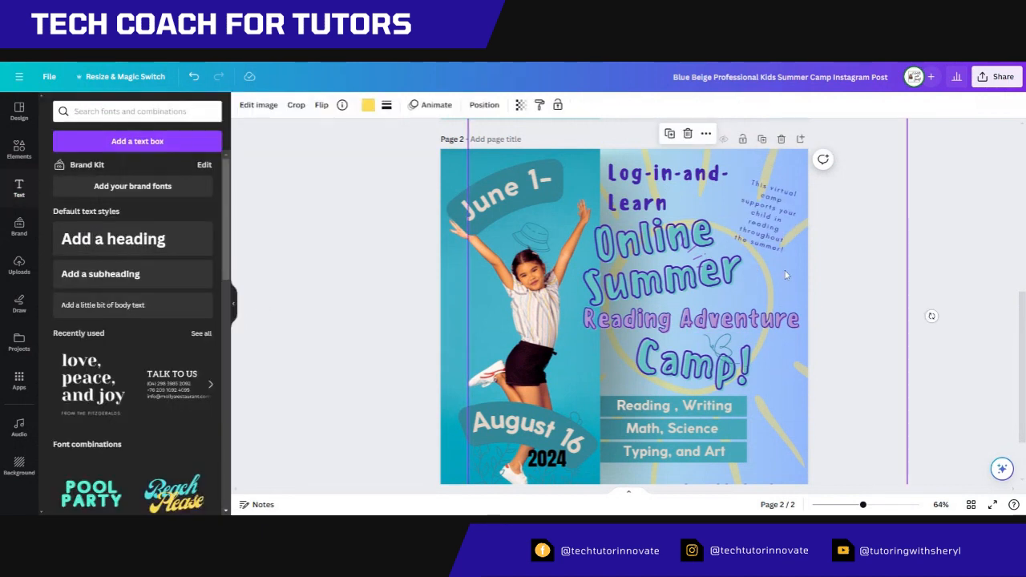
# Make the slanted tagline bold and shift it slightly downward.
pyautogui.click(766, 215)
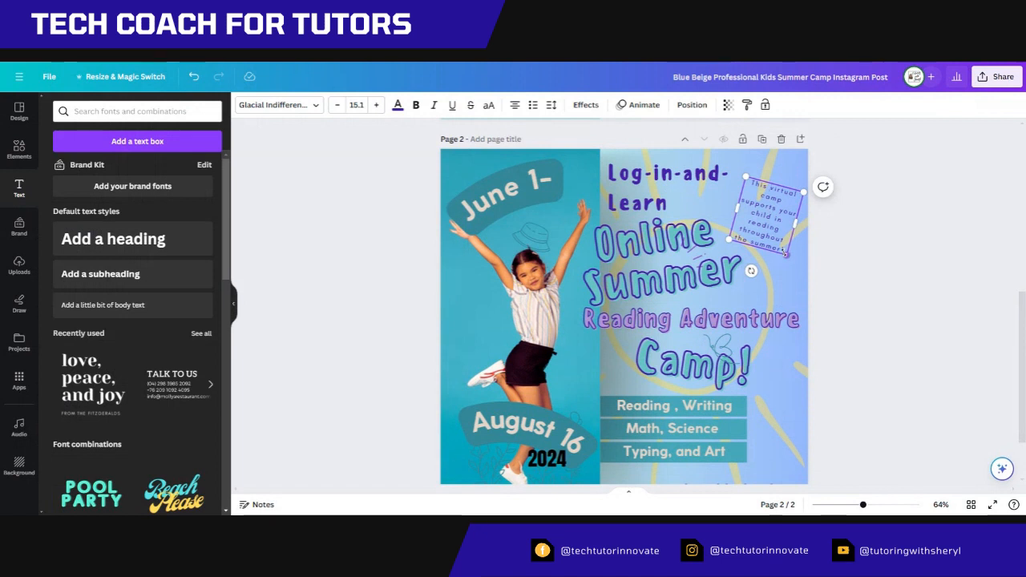
pyautogui.doubleClick(766, 215)
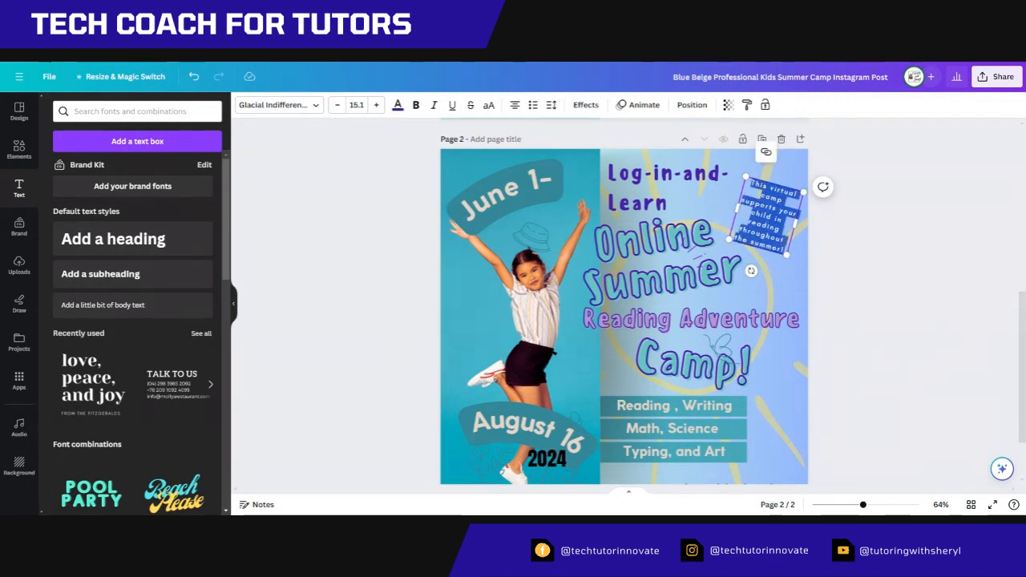
pyautogui.click(798, 292)
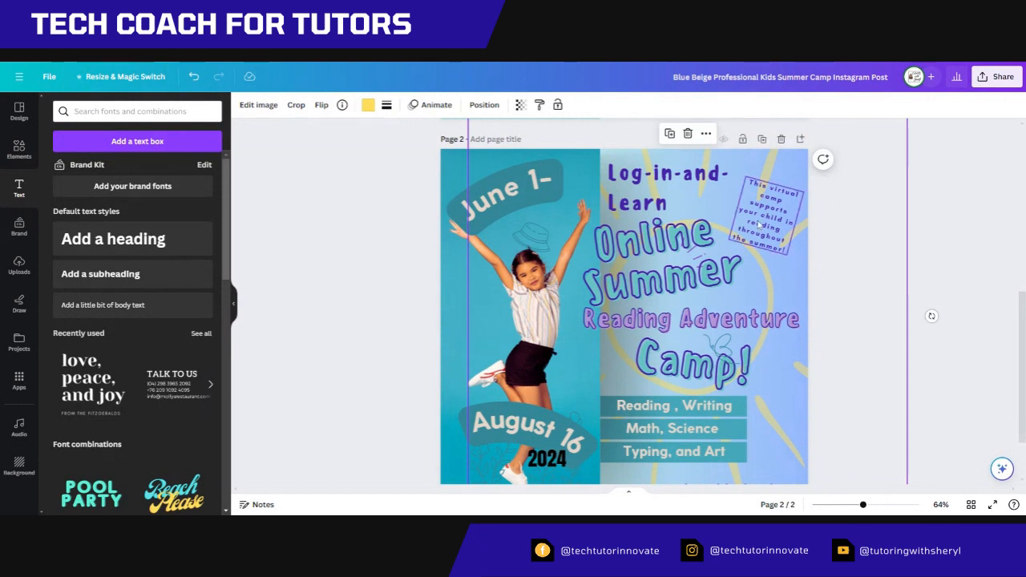
pyautogui.click(760, 246)
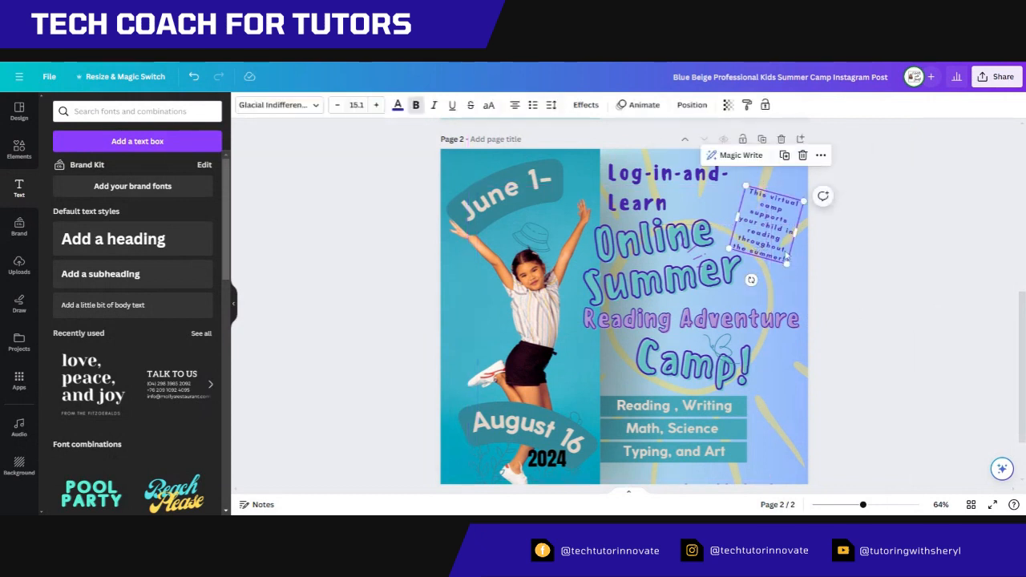
# Color the slanted tagline black (#000000) and enlarge it to about font size 18.5.
pyautogui.click(789, 258)
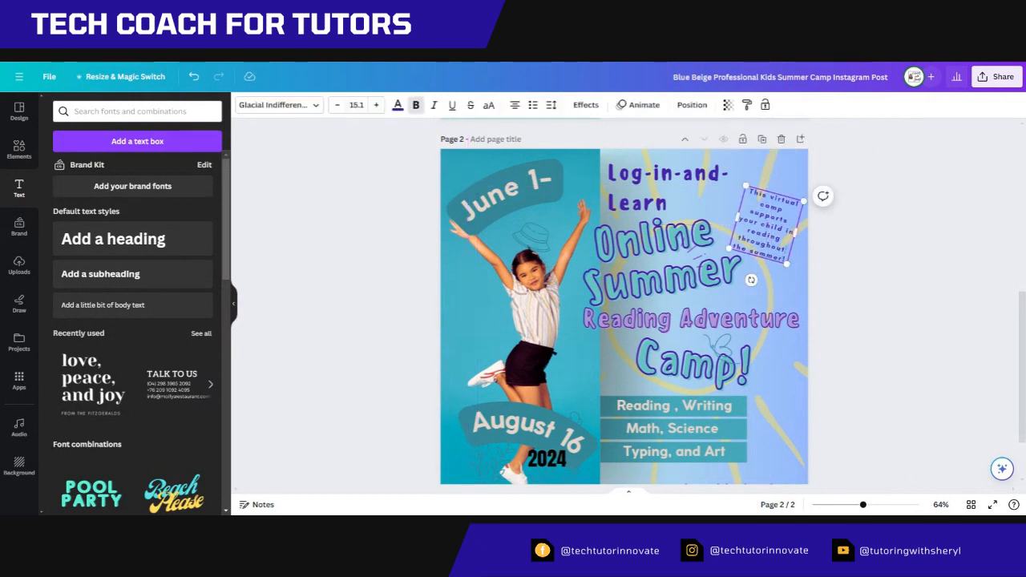
pyautogui.moveTo(785, 259); pyautogui.dragTo(739, 187)
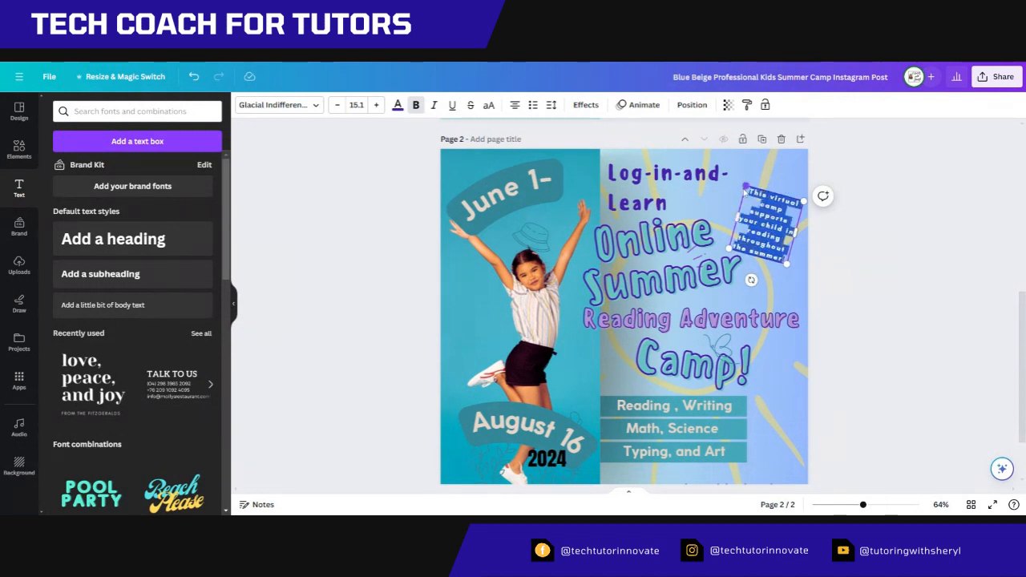
pyautogui.click(398, 105)
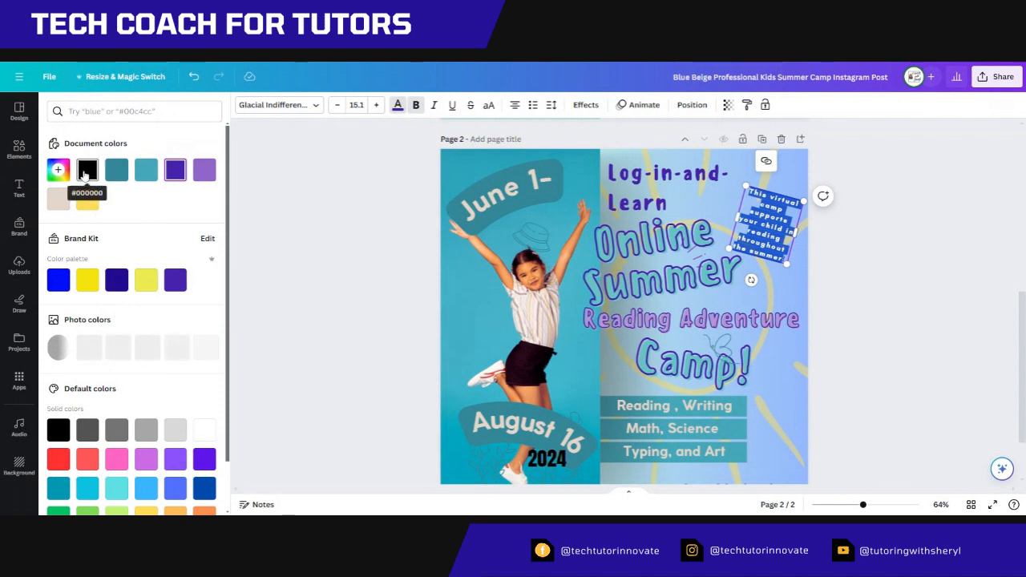
pyautogui.click(85, 171)
pyautogui.click(791, 293)
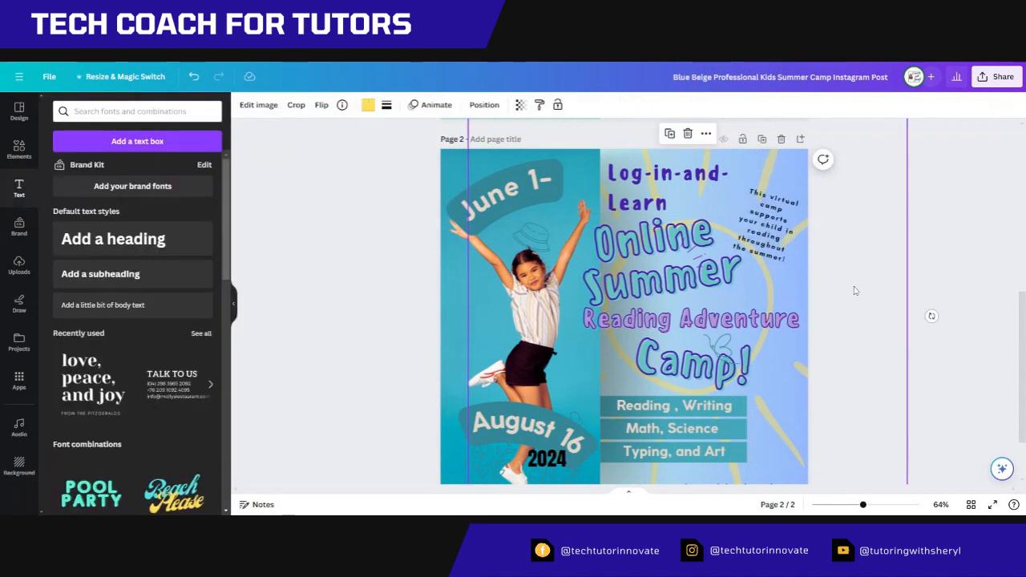
pyautogui.click(771, 246)
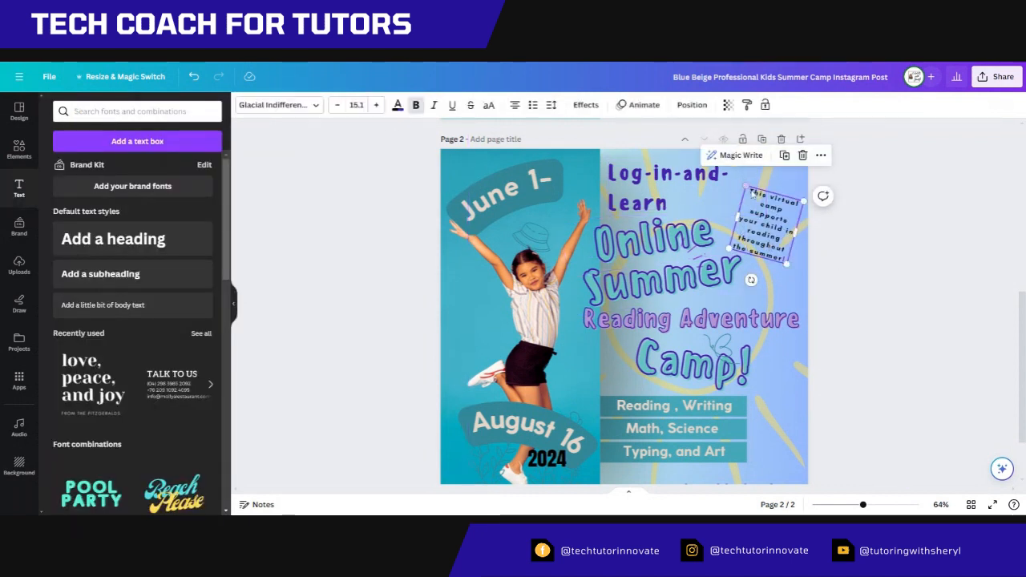
pyautogui.moveTo(746, 185); pyautogui.dragTo(737, 170)
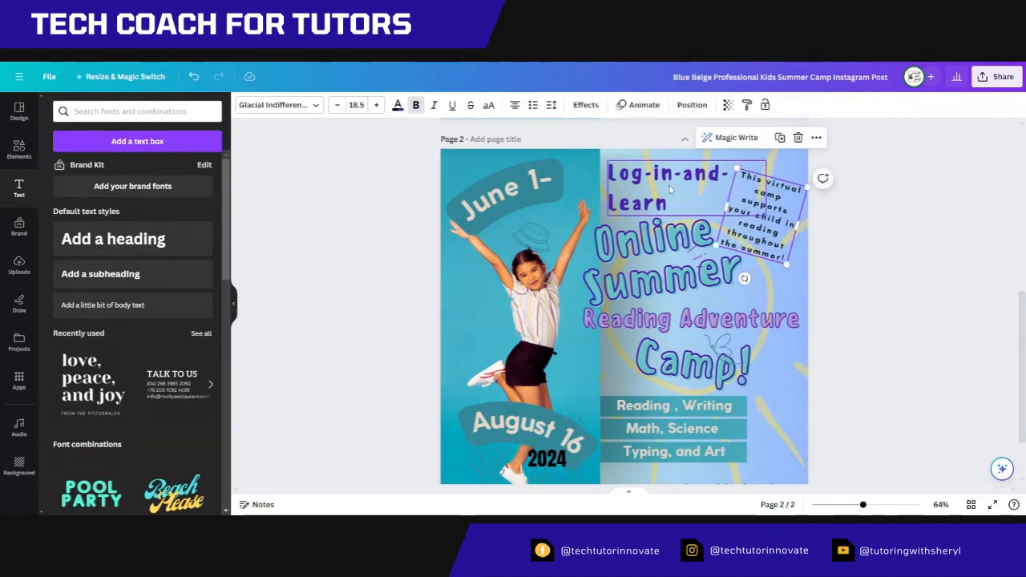
# Delete the "Log-in-and-Learn" text on page 2 and move "Online", "Summer", "Reading Adventure" and "Camp!" up to space out the title.
pyautogui.click(671, 189)
pyautogui.click(725, 135)
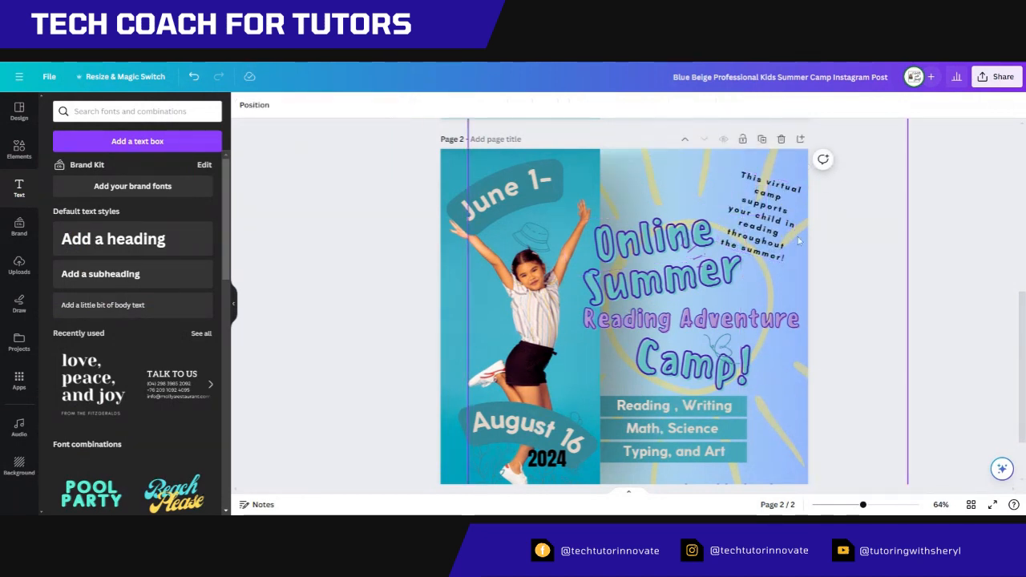
pyautogui.moveTo(671, 247); pyautogui.dragTo(669, 209)
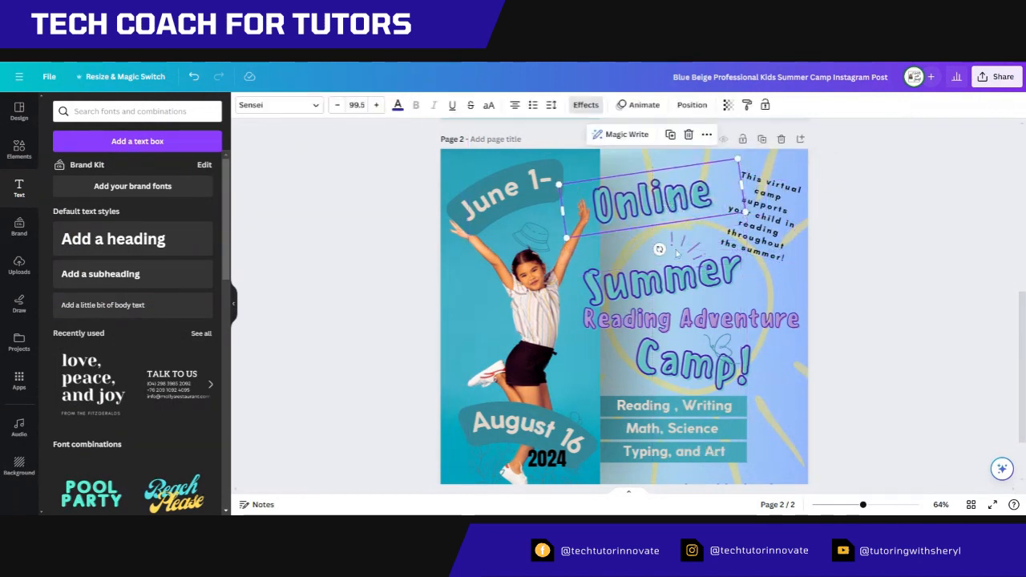
pyautogui.moveTo(683, 288); pyautogui.dragTo(678, 264)
pyautogui.moveTo(719, 321); pyautogui.dragTo(719, 311)
pyautogui.moveTo(696, 375); pyautogui.dragTo(696, 361)
pyautogui.click(831, 392)
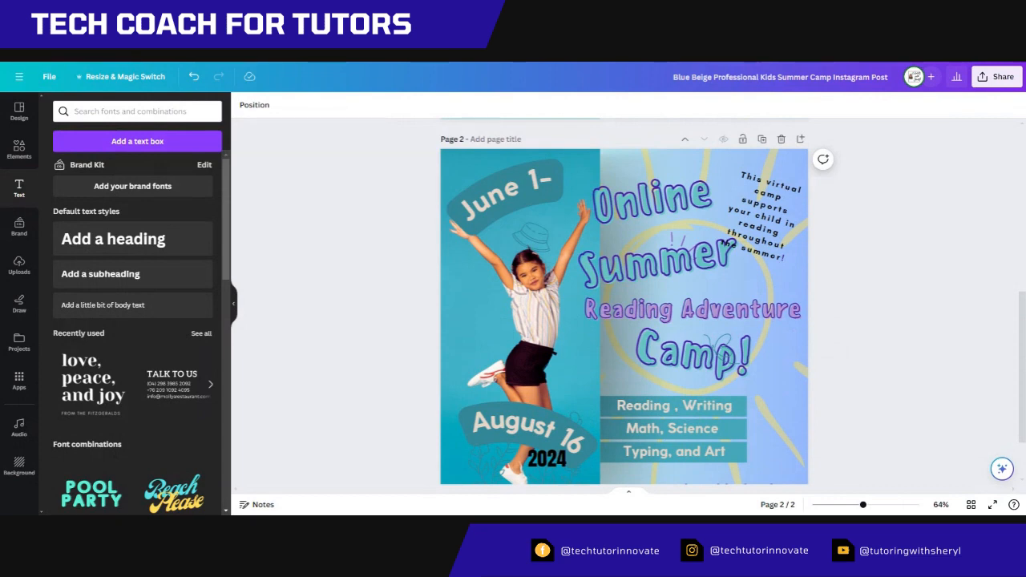
# Place the uploaded QR code image on page 1, small-sized, just right of the word "for" in the title.
pyautogui.scroll(5, 652, 346)
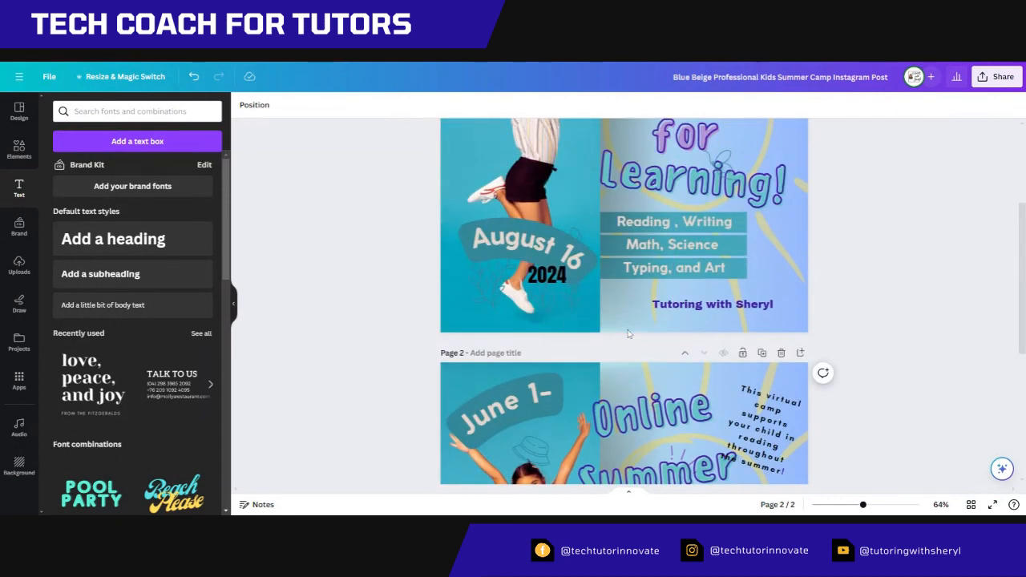
pyautogui.scroll(-6, 652, 346)
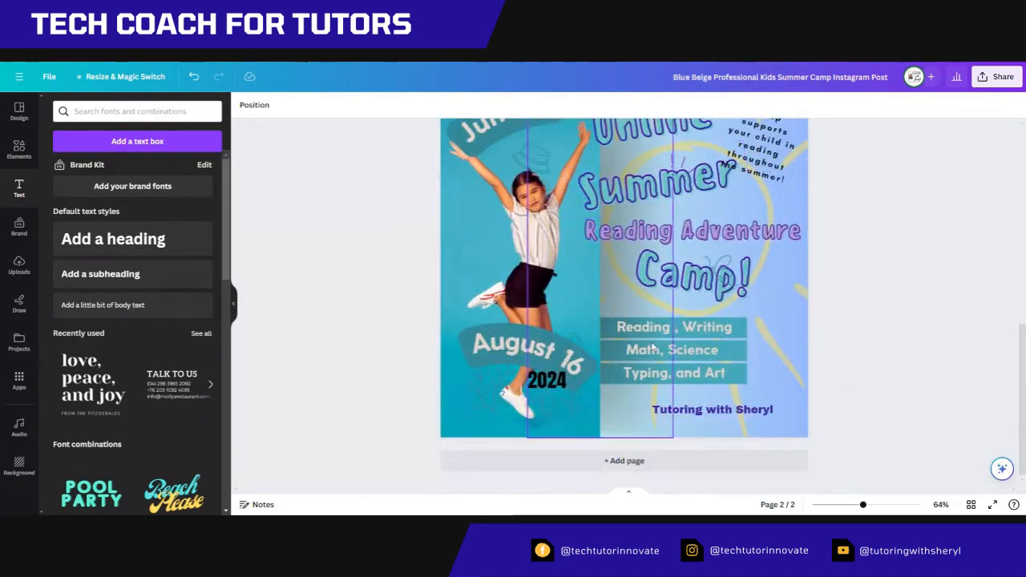
pyautogui.scroll(4, 652, 346)
pyautogui.scroll(3, 652, 345)
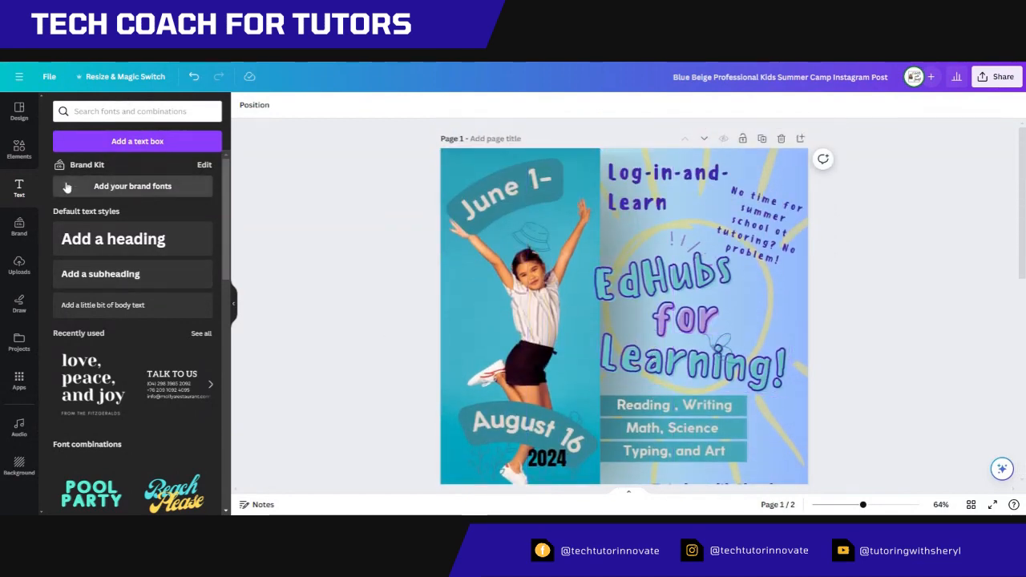
pyautogui.click(19, 265)
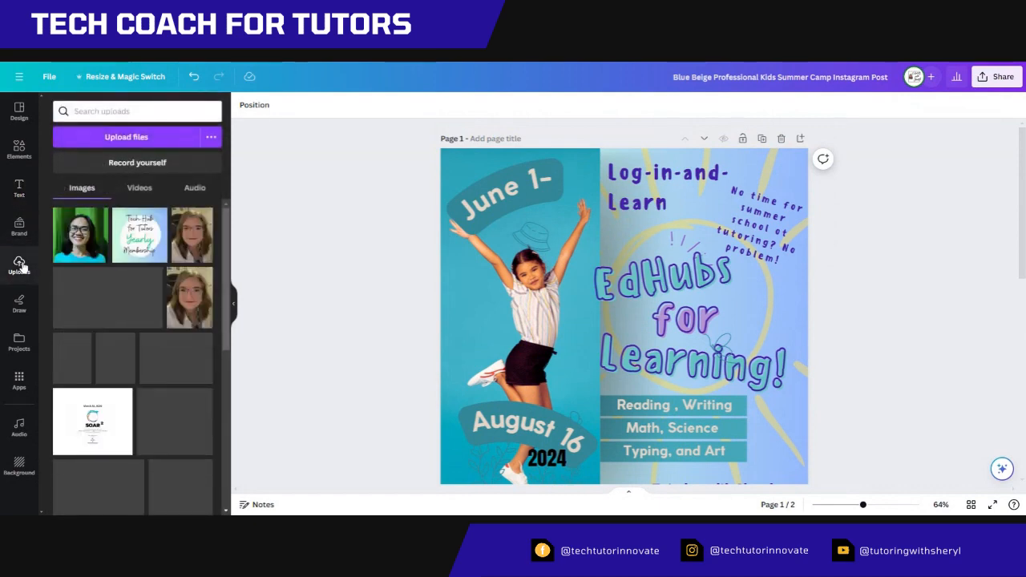
pyautogui.scroll(-15, 91, 289)
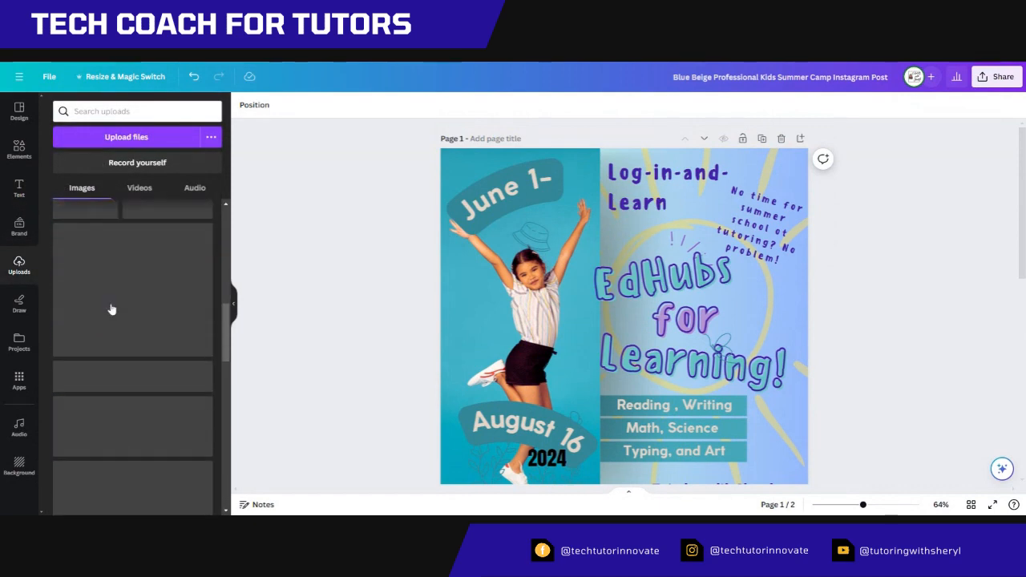
pyautogui.scroll(-8, 112, 309)
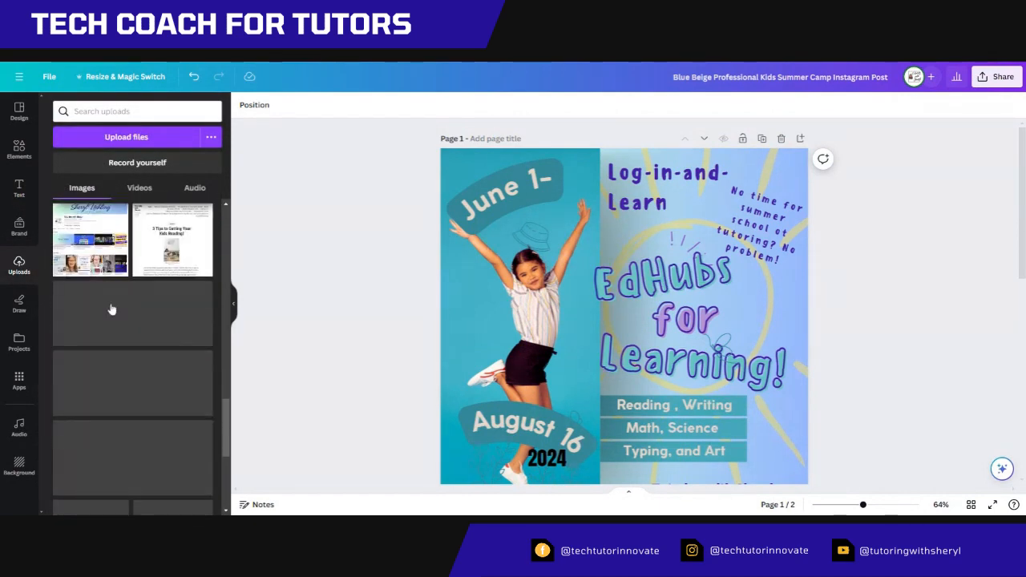
pyautogui.scroll(-5, 112, 309)
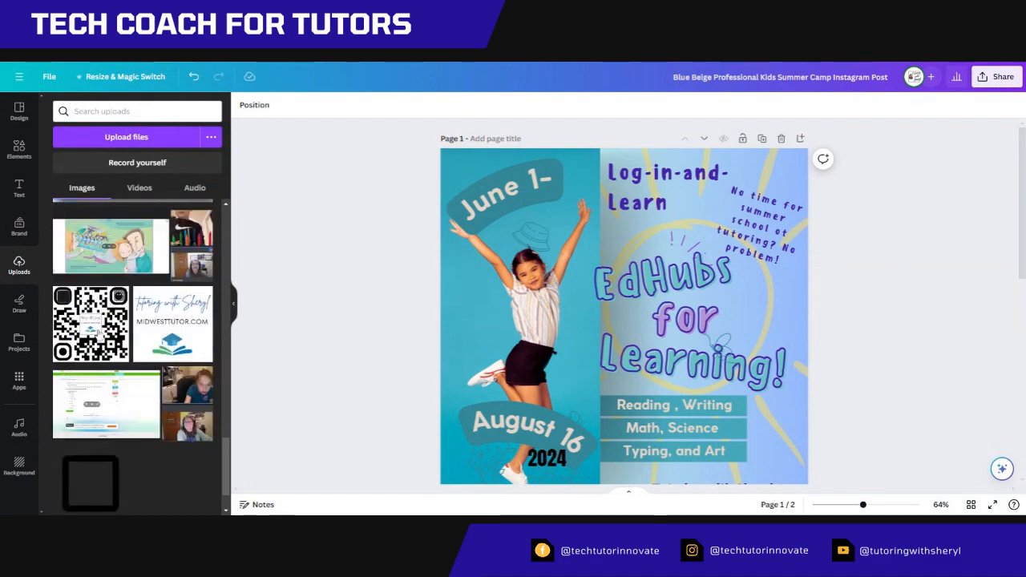
pyautogui.click(125, 341)
pyautogui.moveTo(125, 340); pyautogui.dragTo(775, 314)
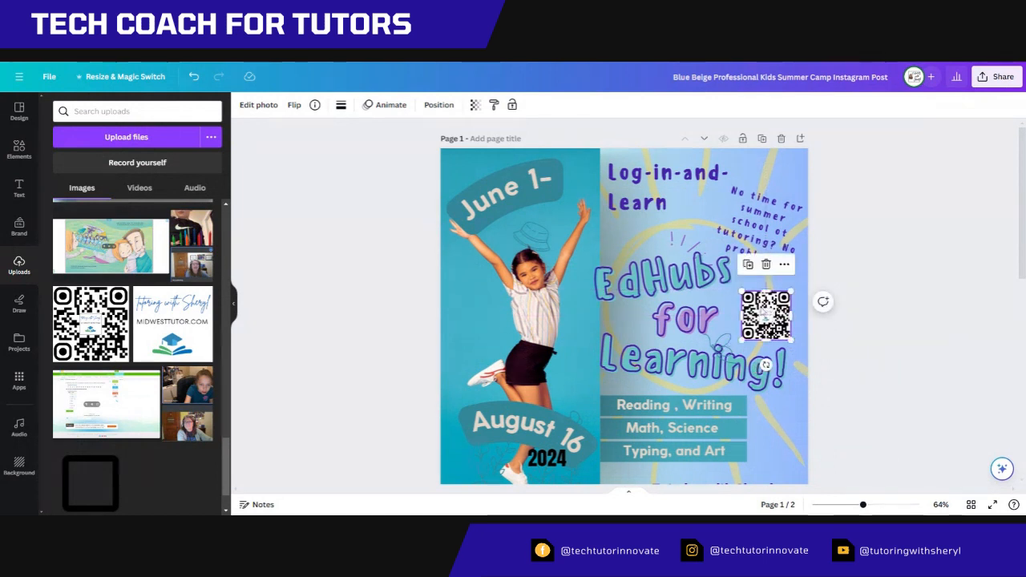
# Copy the QR code from page 1 to page 2 and position it beside the subject list, just below "Camp!".
pyautogui.rightClick(760, 311)
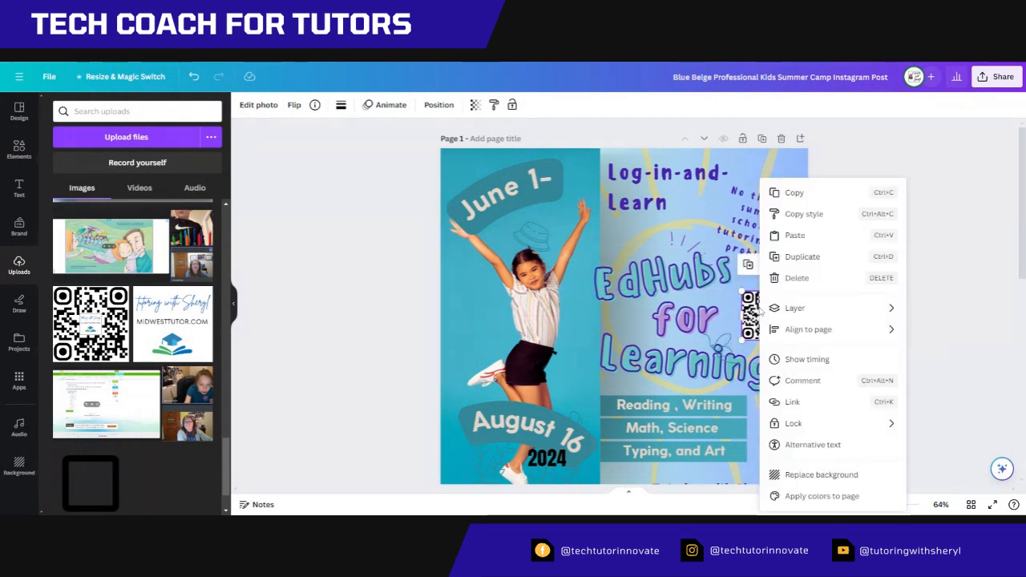
pyautogui.click(771, 193)
pyautogui.scroll(-5, 616, 229)
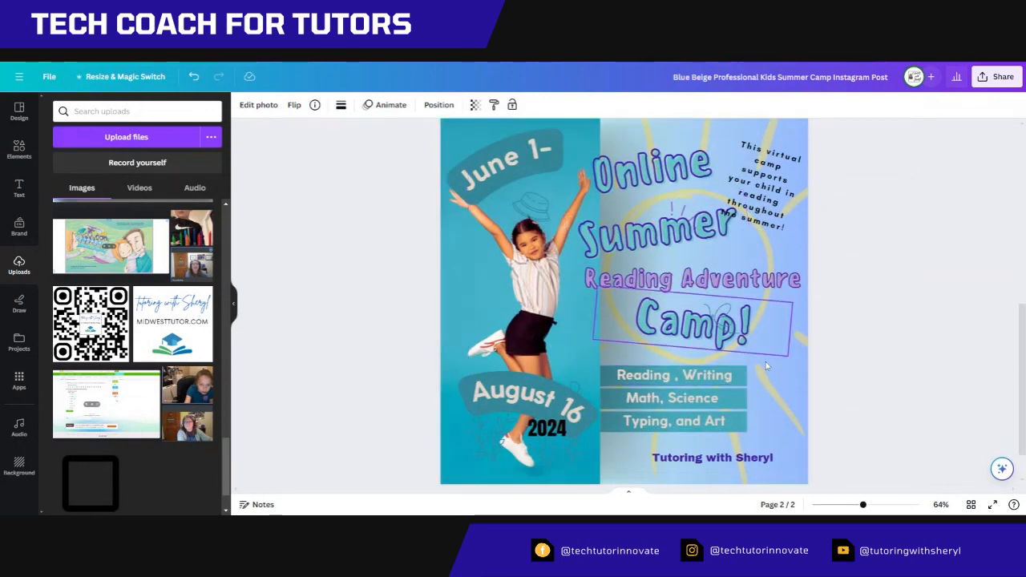
pyautogui.click(761, 382)
pyautogui.rightClick(760, 382)
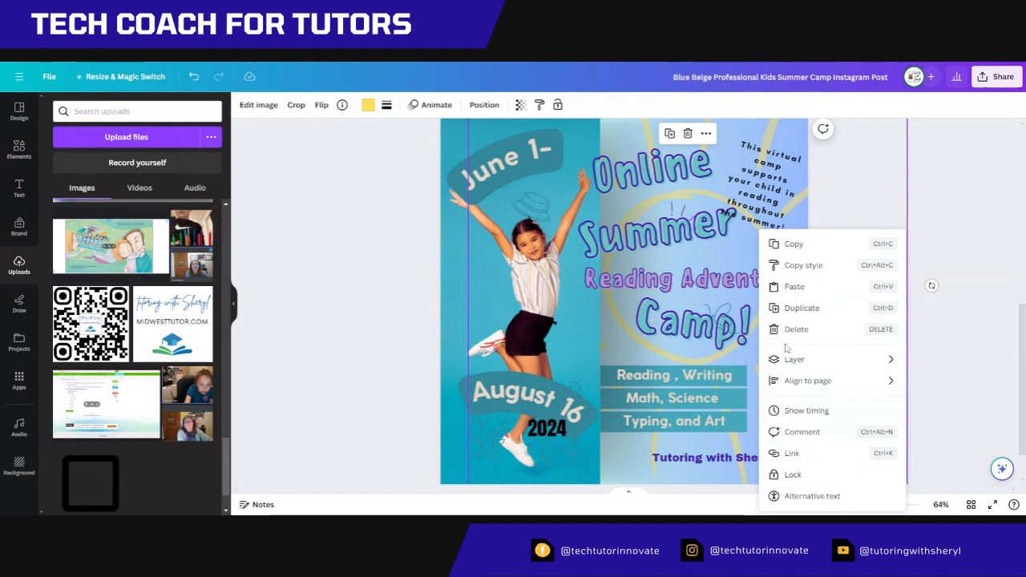
pyautogui.click(794, 285)
pyautogui.moveTo(766, 285); pyautogui.dragTo(778, 367)
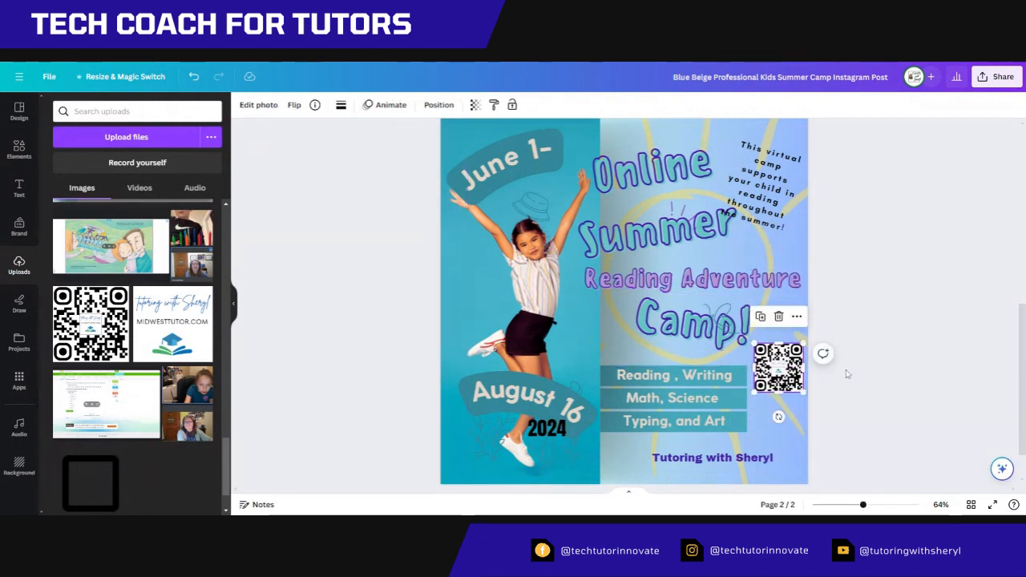
pyautogui.click(823, 356)
# Add "midwesttutor.com" as a second line under the tutoring business name on page 1.
pyautogui.scroll(3, 722, 337)
pyautogui.click(721, 335)
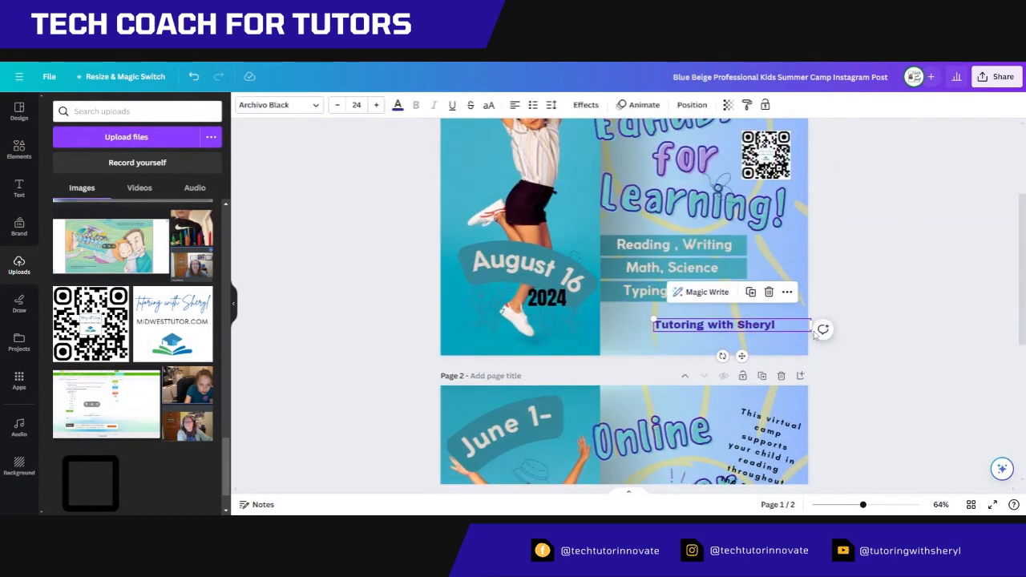
pyautogui.click(790, 325)
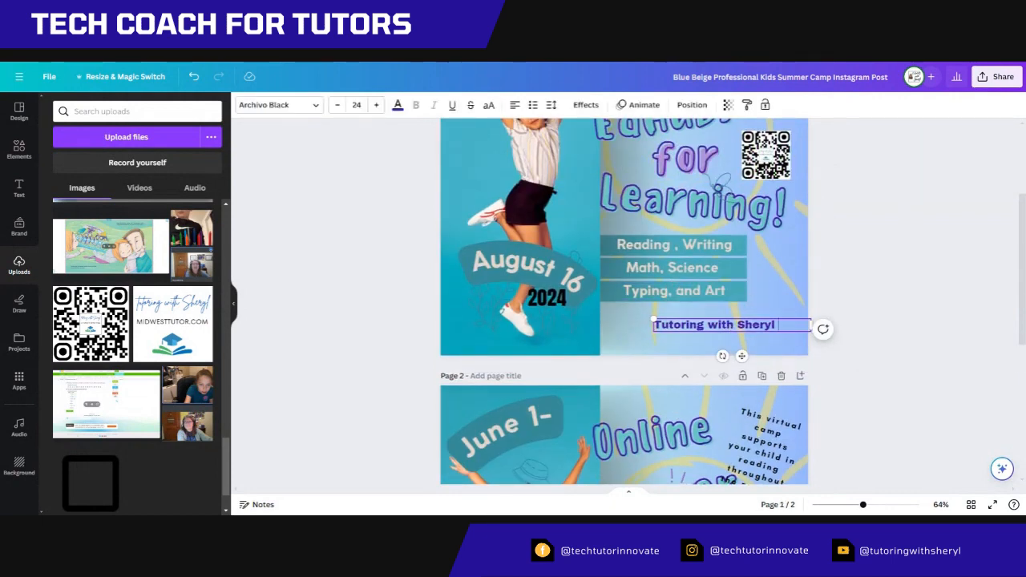
pyautogui.press('Return')
pyautogui.write('midwe')
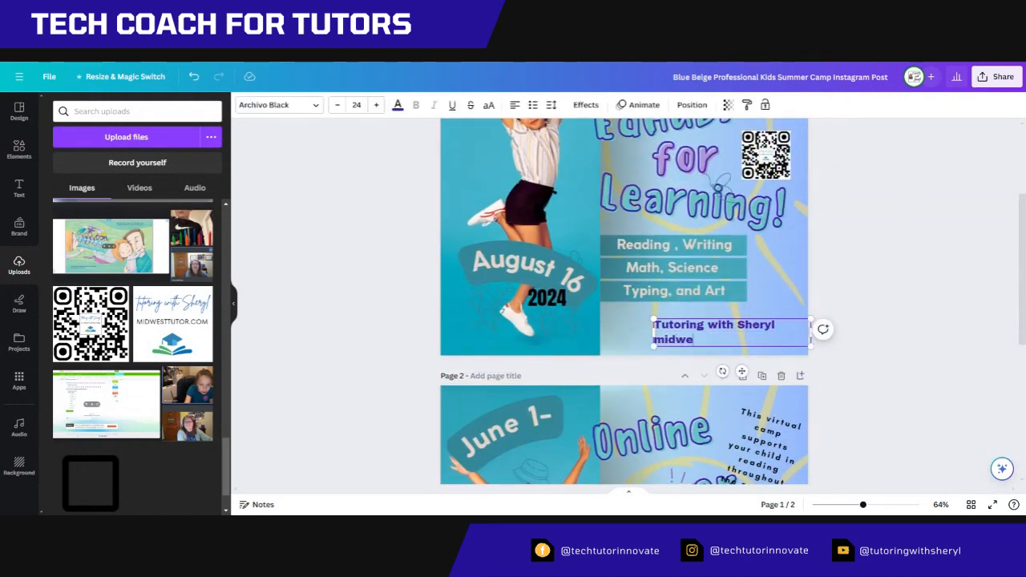
pyautogui.write('sttutor.com')
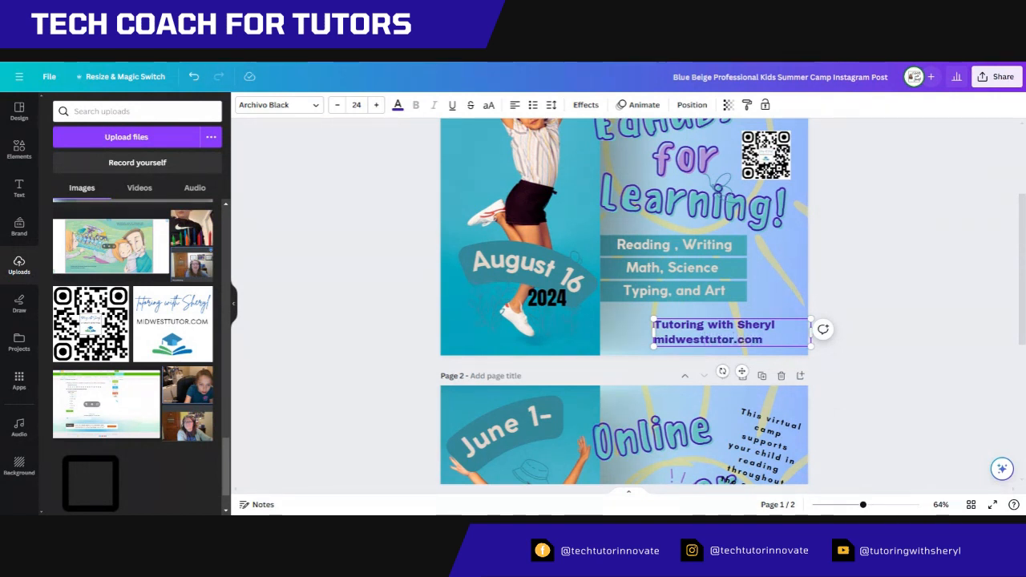
# Add the website line "midwesttutor.com" beneath the tutoring business name on page 2 as well.
pyautogui.scroll(-3, 676, 451)
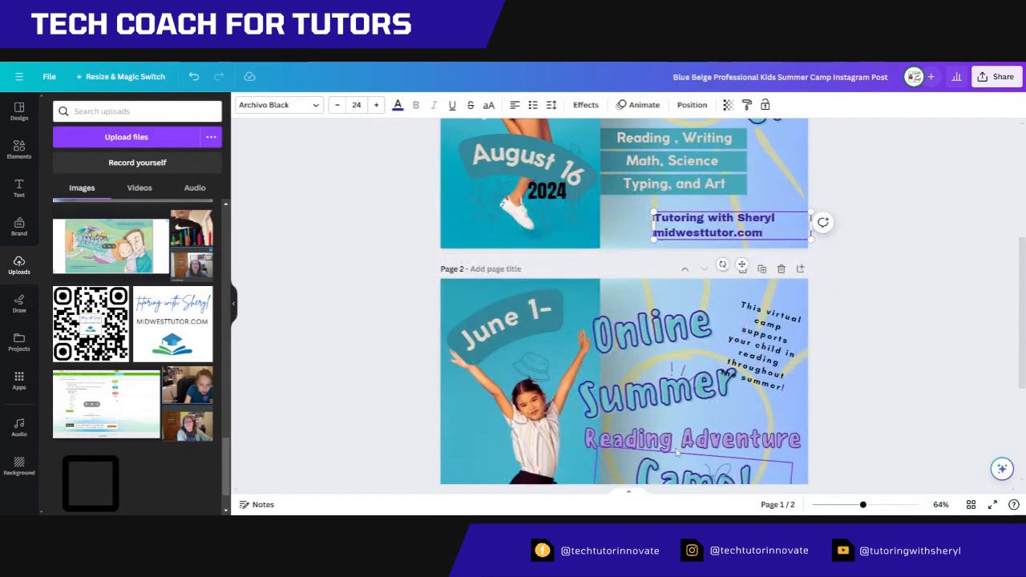
pyautogui.scroll(-3, 678, 452)
pyautogui.click(785, 466)
pyautogui.click(786, 466)
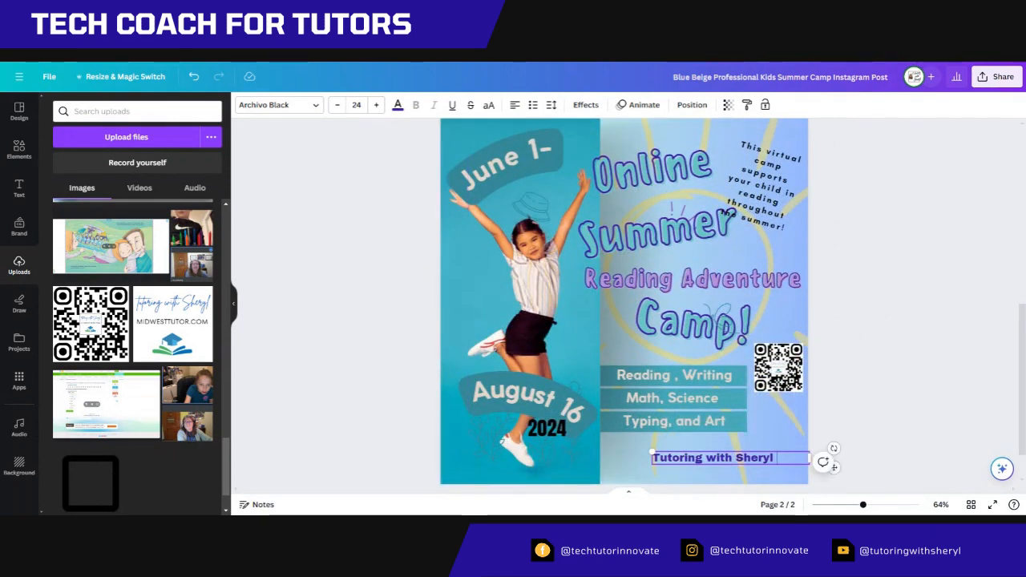
pyautogui.press('Escape')
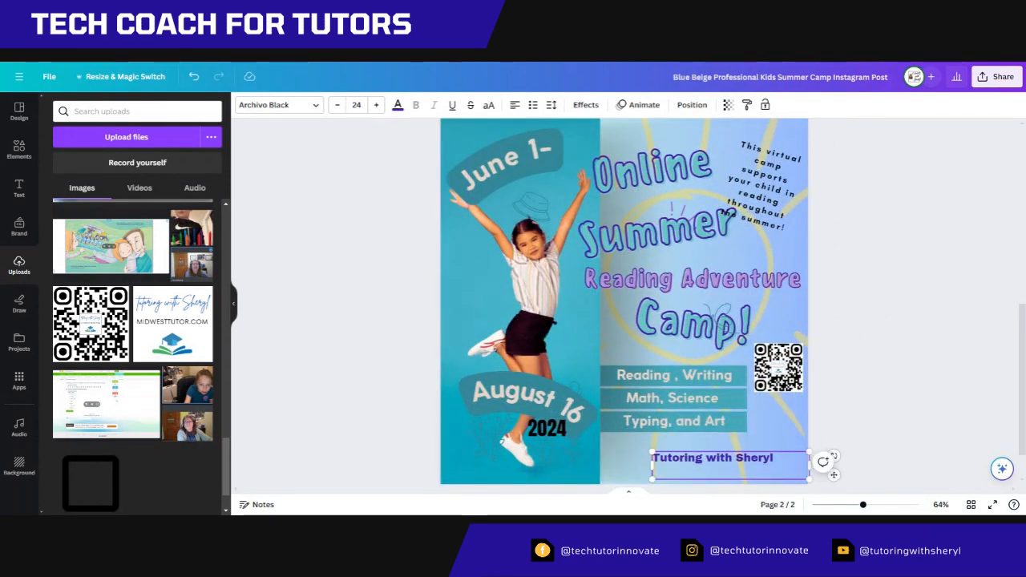
pyautogui.write('westtu')
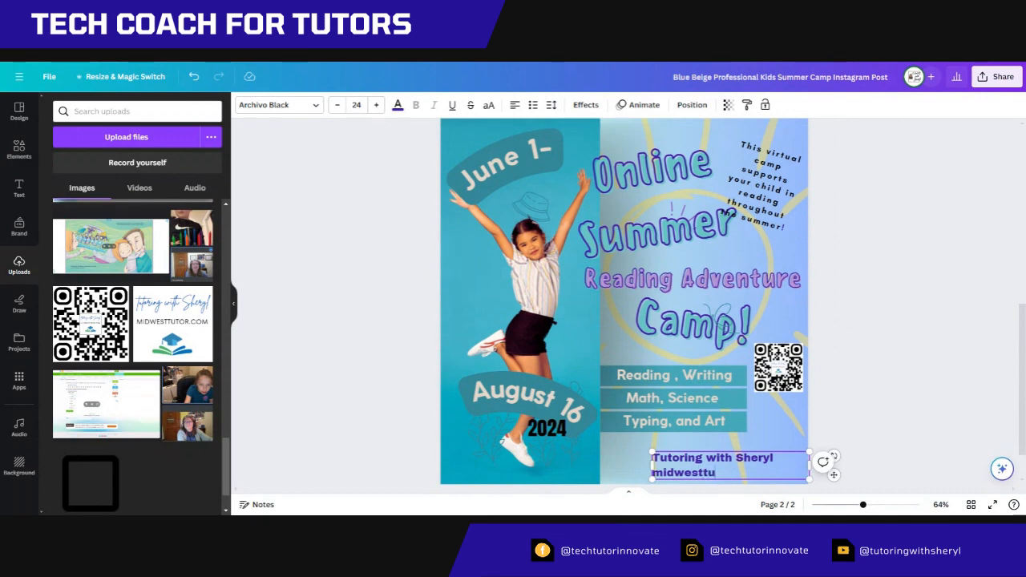
pyautogui.write('tor.com')
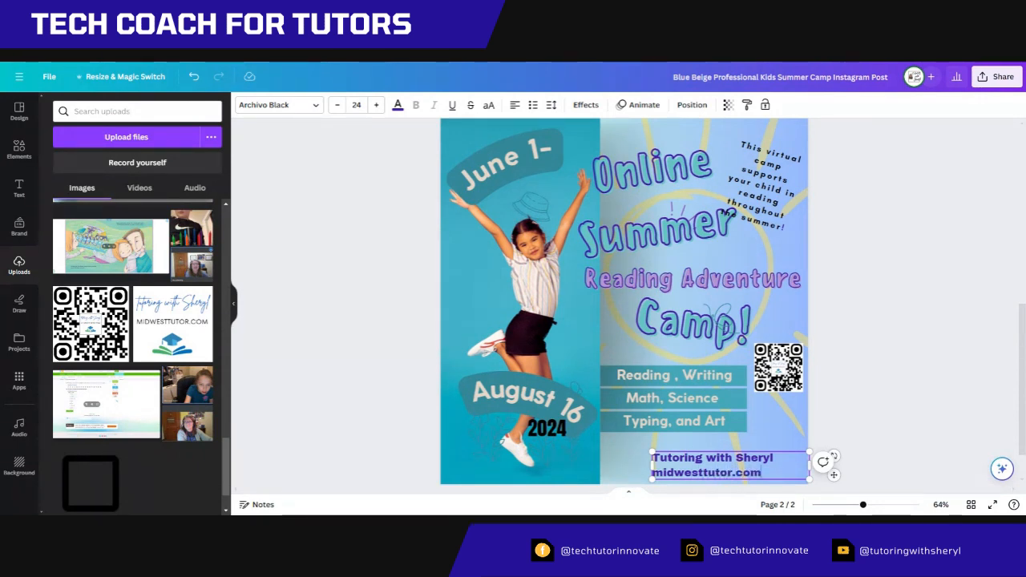
pyautogui.click(880, 405)
pyautogui.scroll(5, 873, 404)
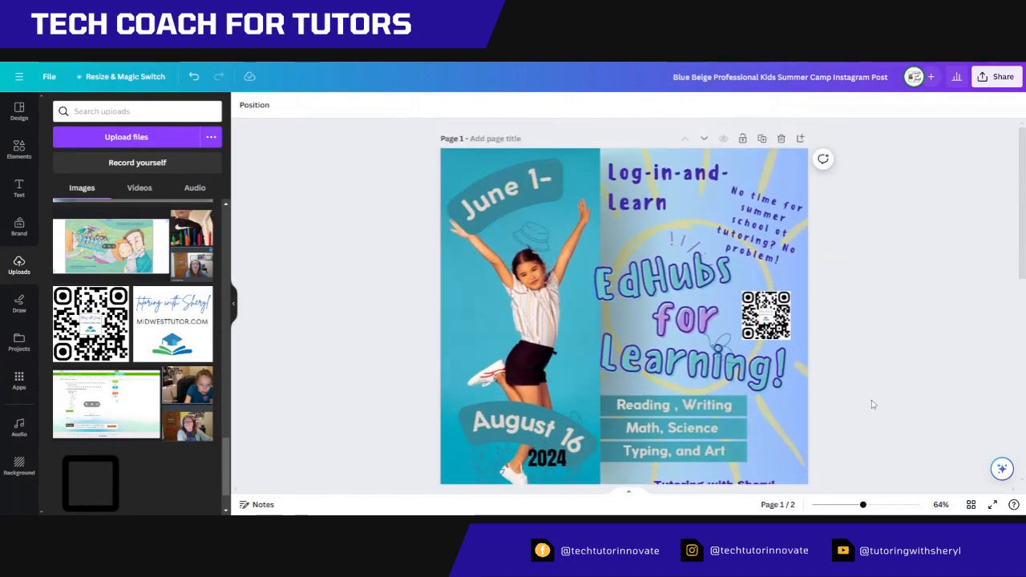
pyautogui.scroll(-5, 873, 405)
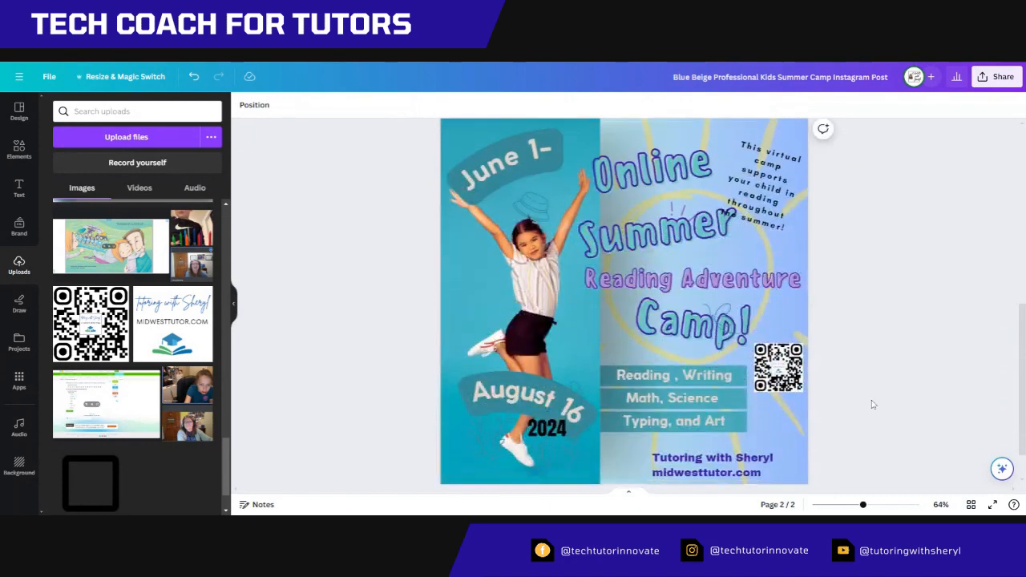